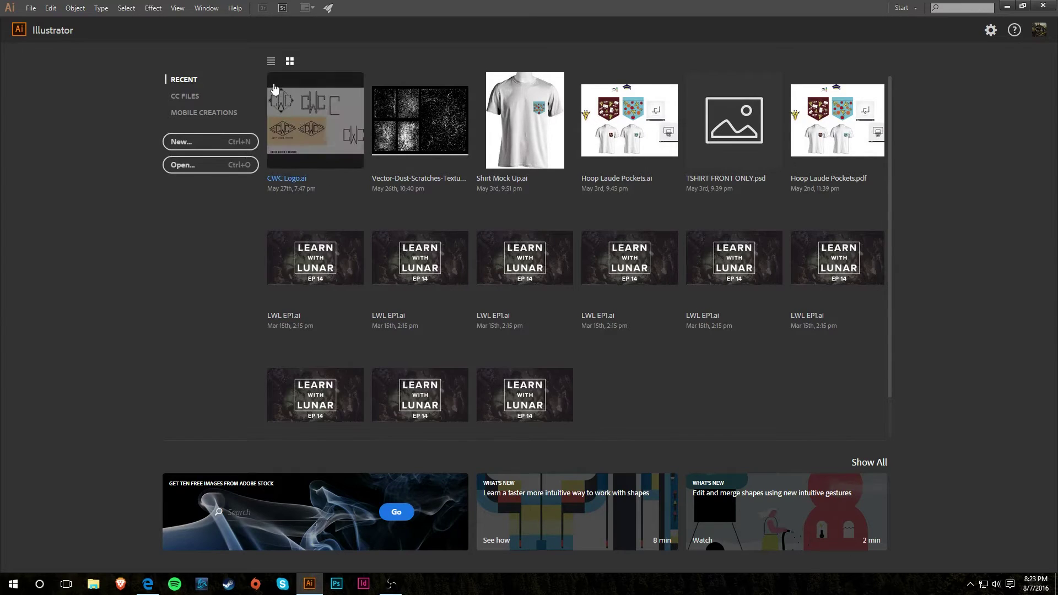
Step: Create a new blank 14 × 14 in document, Untitled-1, with units kept as Inches
left_click(270, 61)
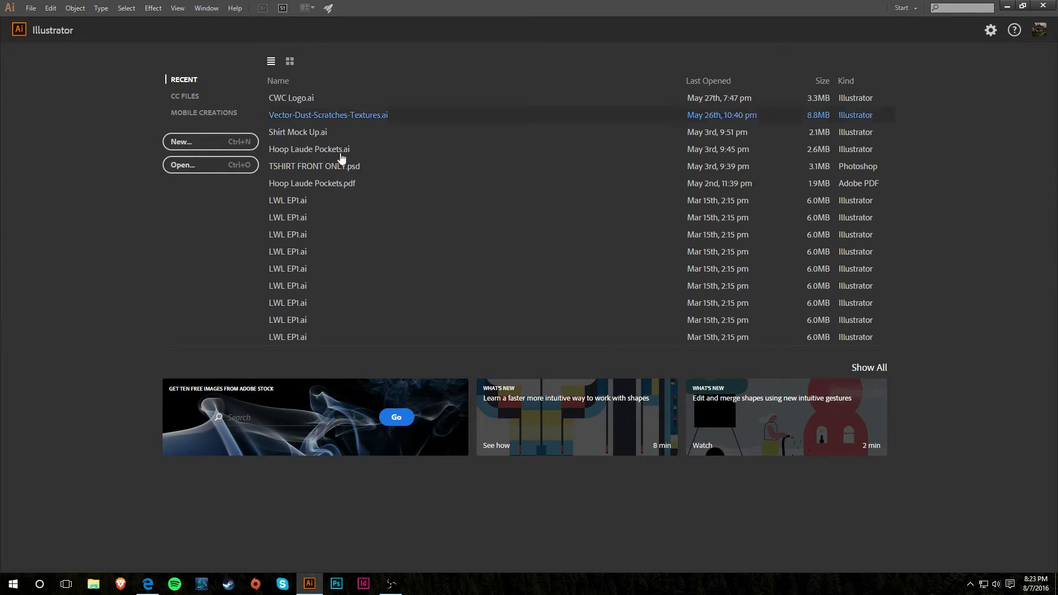
left_click(289, 61)
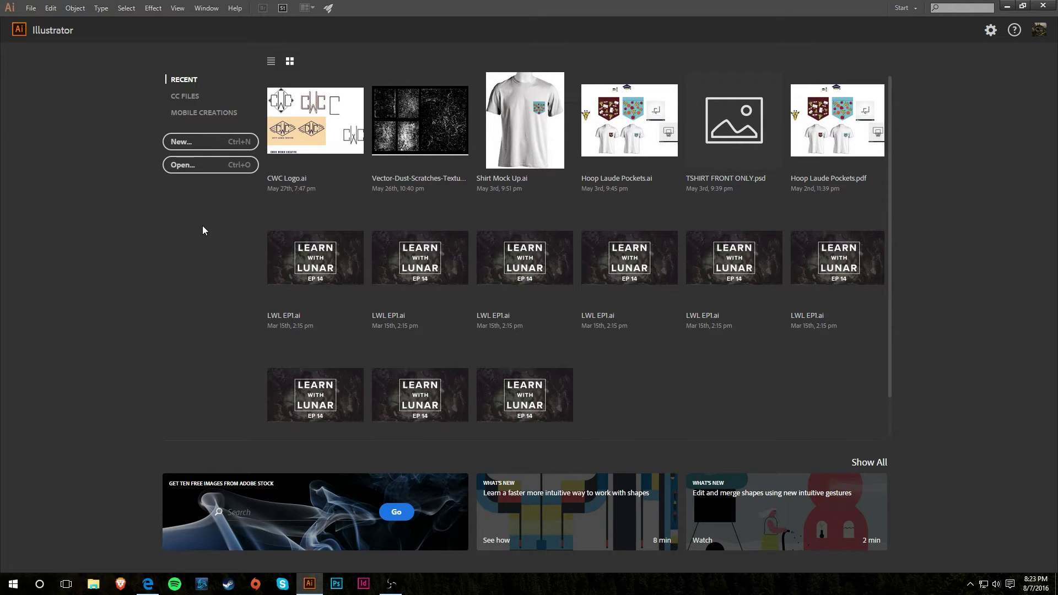
left_click(201, 142)
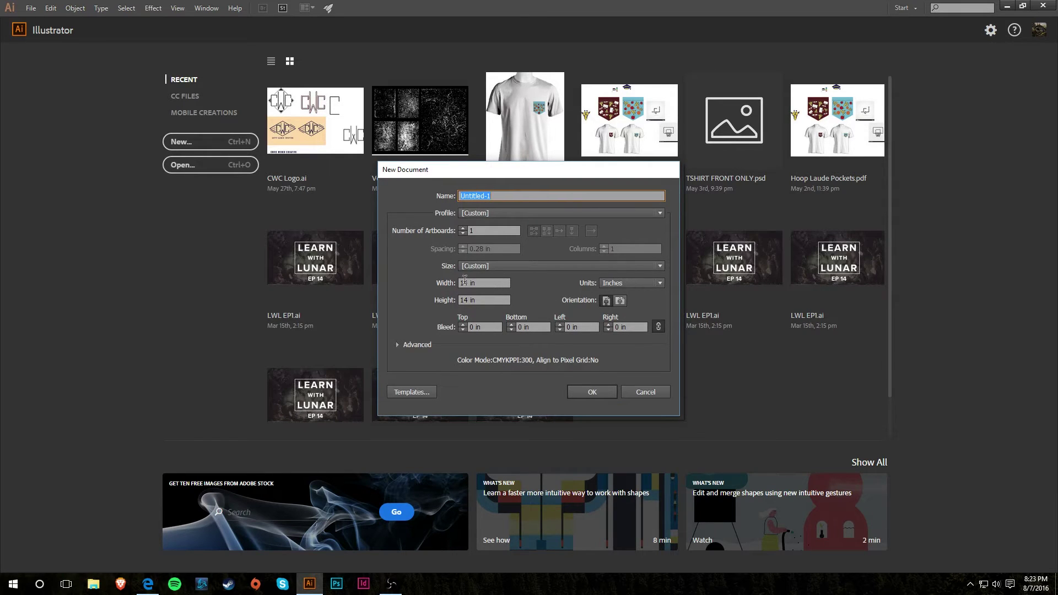
left_click(647, 282)
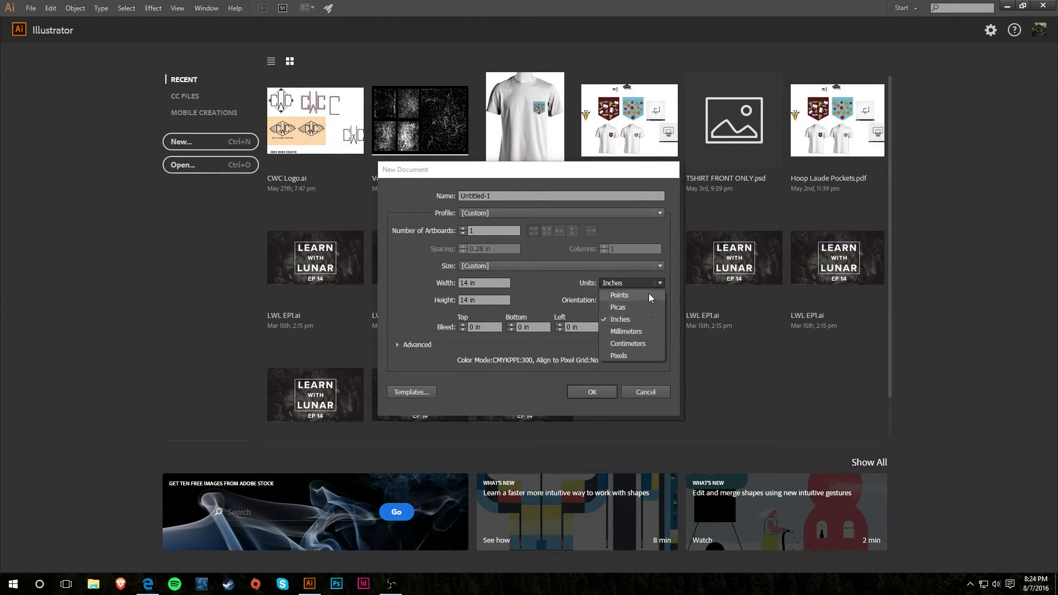
left_click(634, 371)
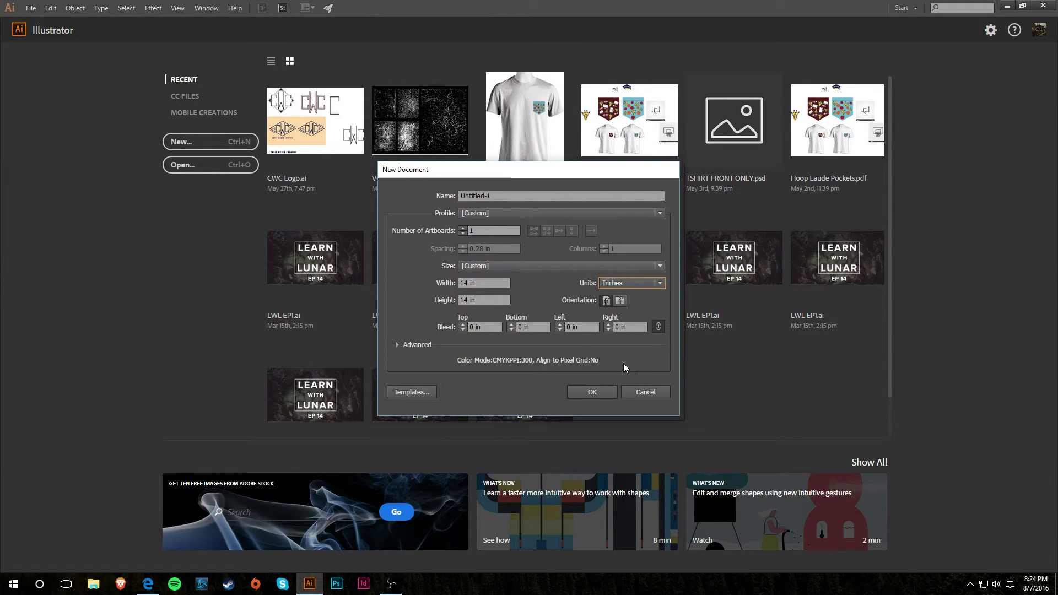
left_click(607, 392)
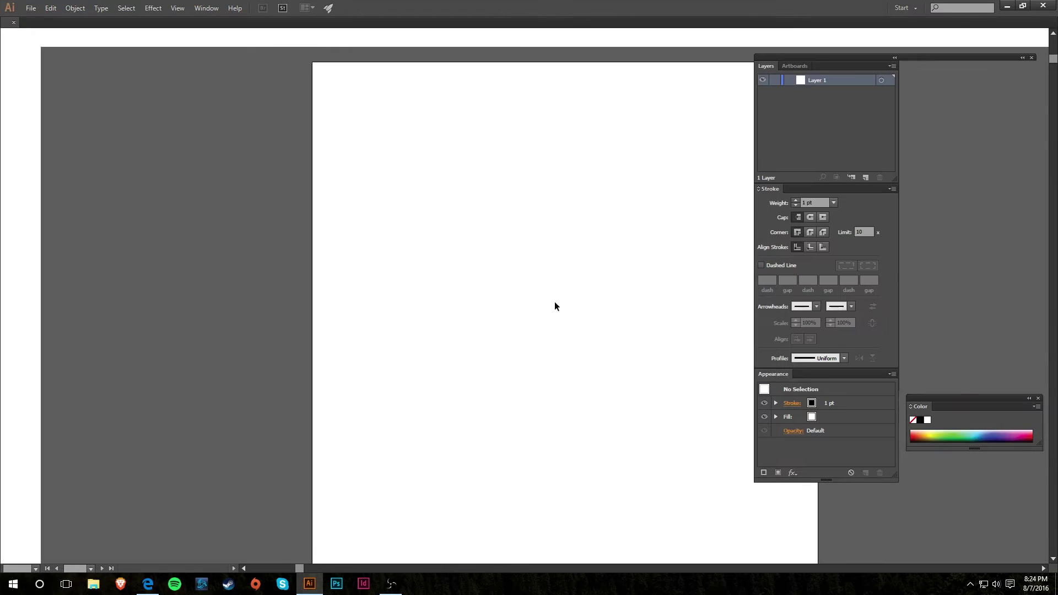
left_click_drag(643, 332, 568, 332)
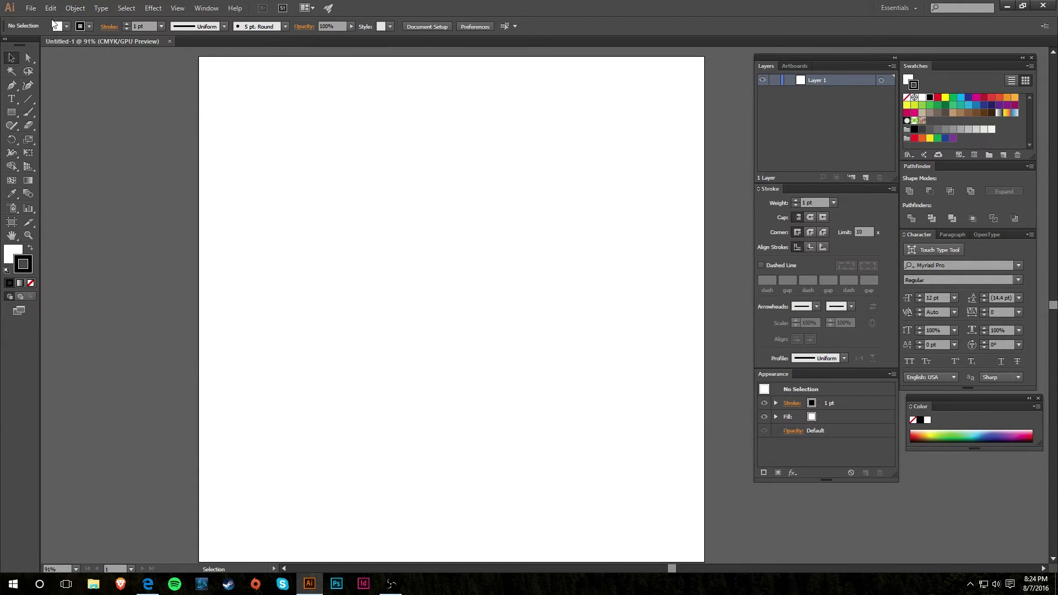
left_click(31, 8)
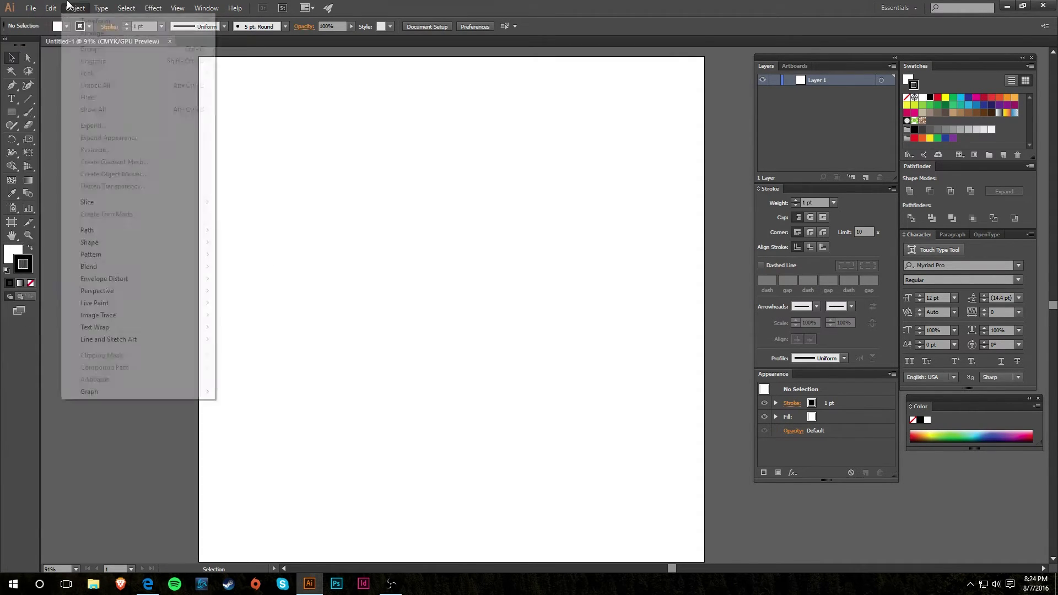
mouse_move(49, 10)
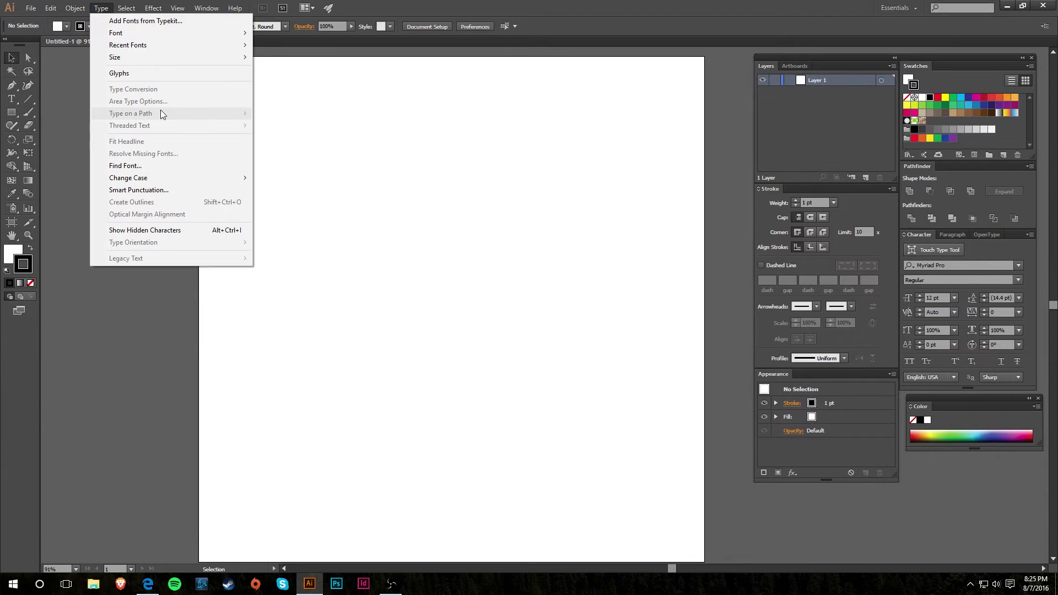
mouse_move(131, 10)
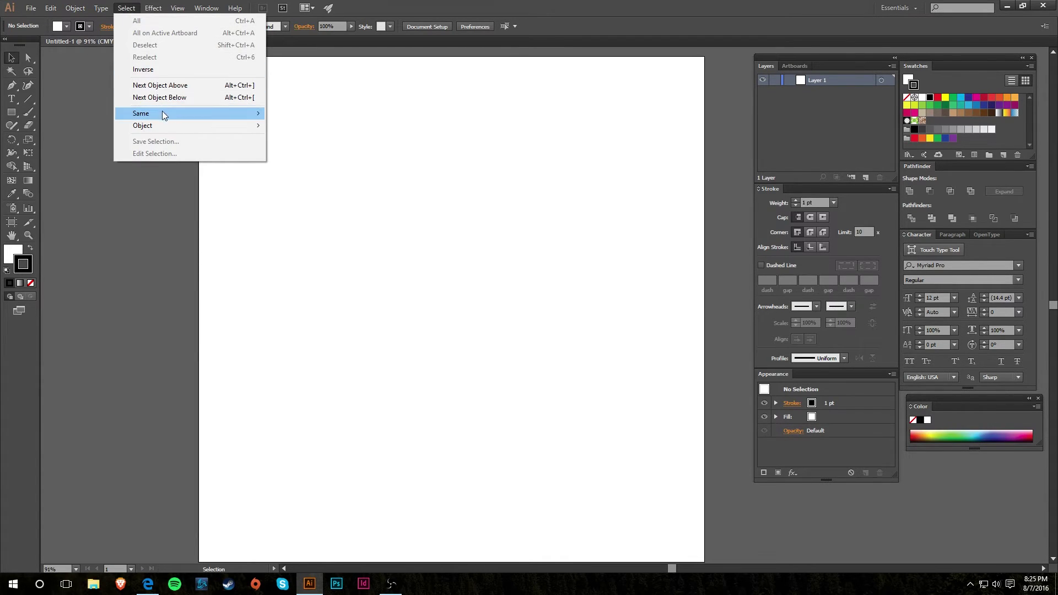
mouse_move(167, 117)
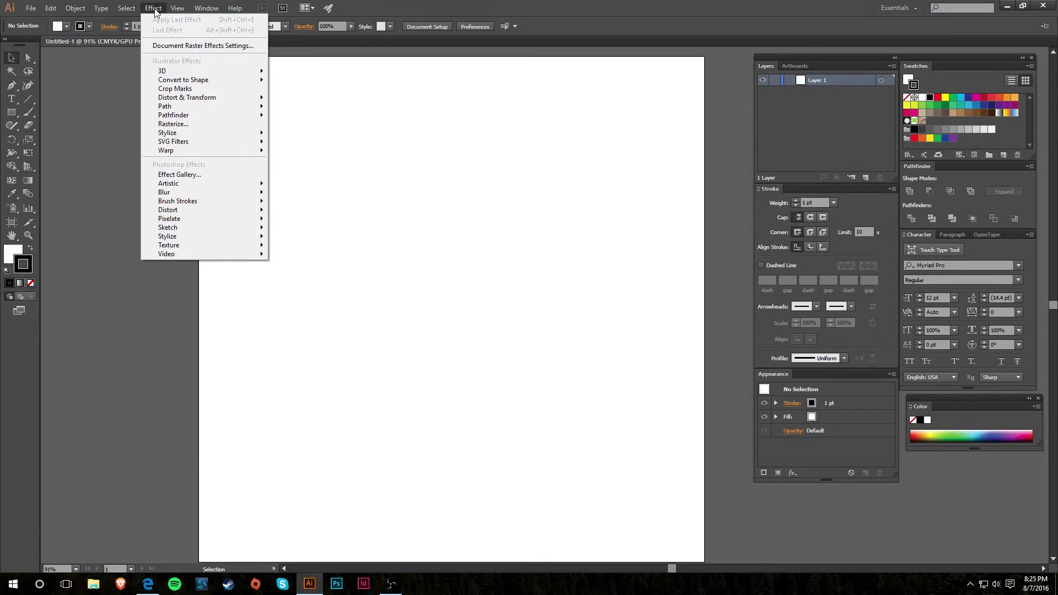
mouse_move(183, 154)
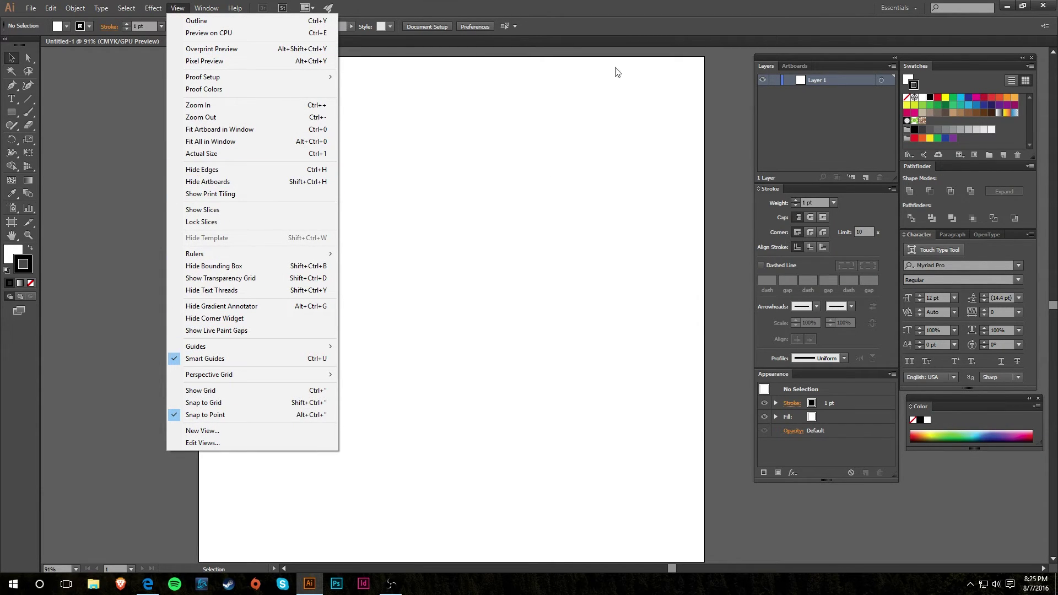
left_click(244, 391)
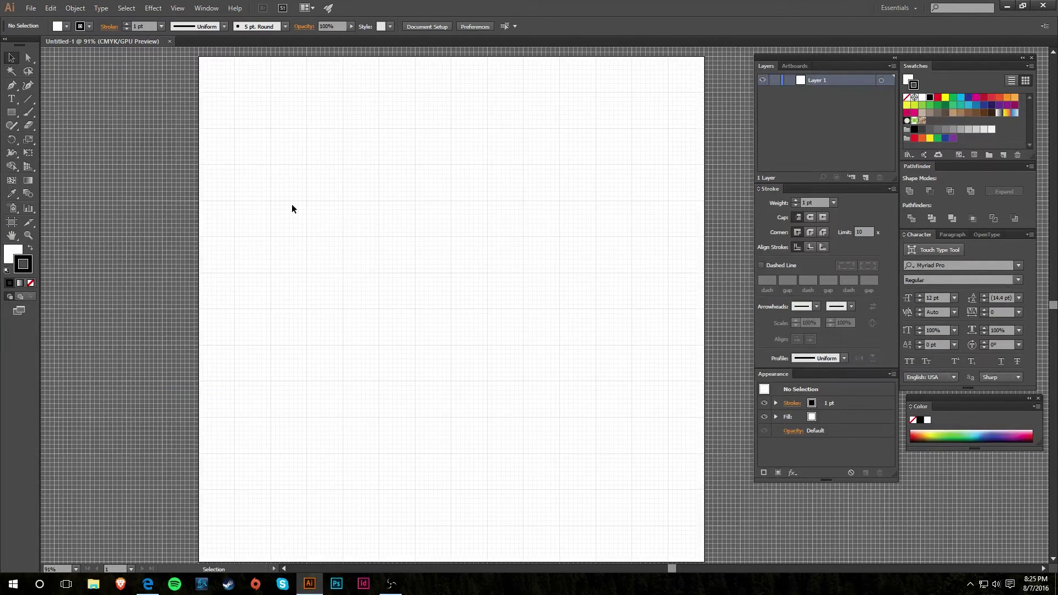
left_click(177, 8)
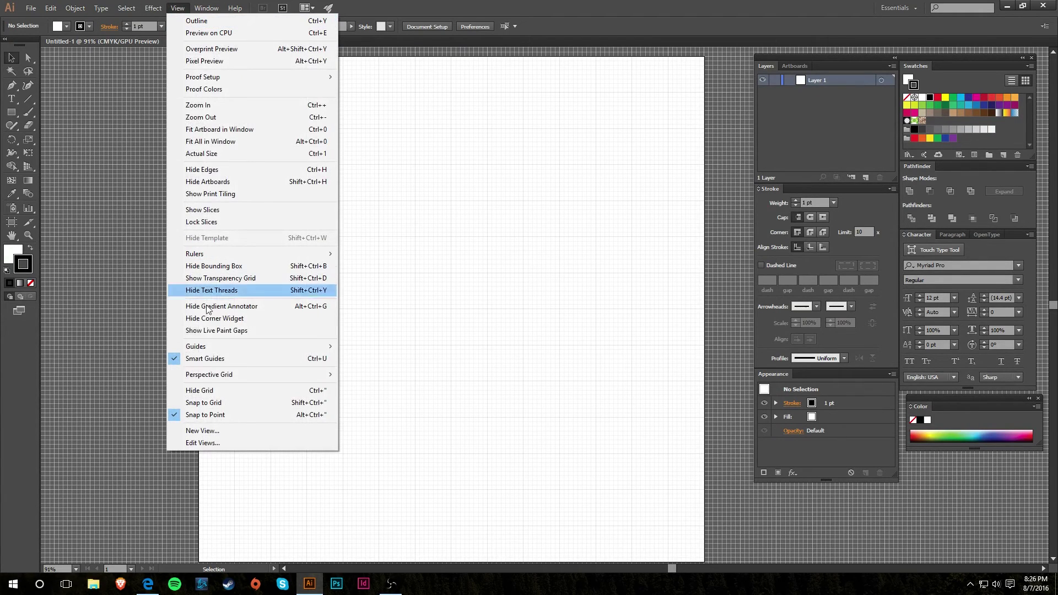
left_click(219, 392)
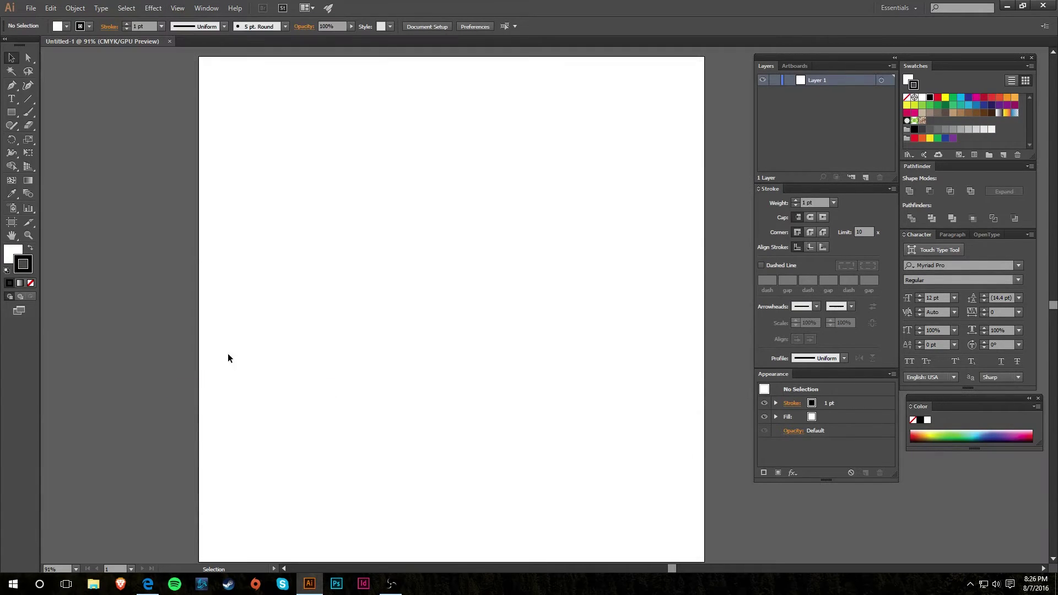
left_click(179, 8)
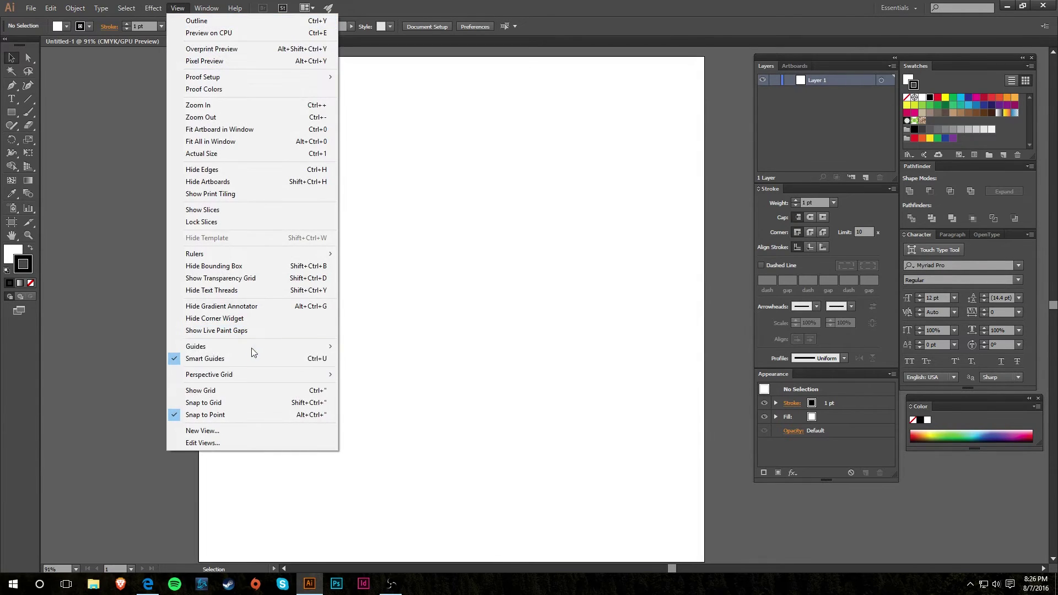
mouse_move(256, 253)
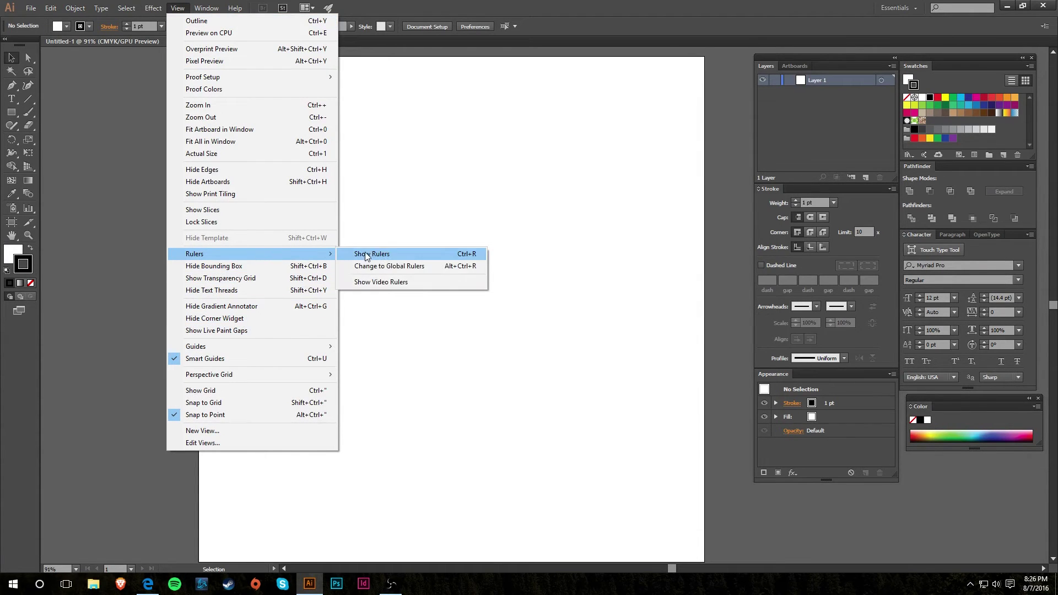
left_click(395, 253)
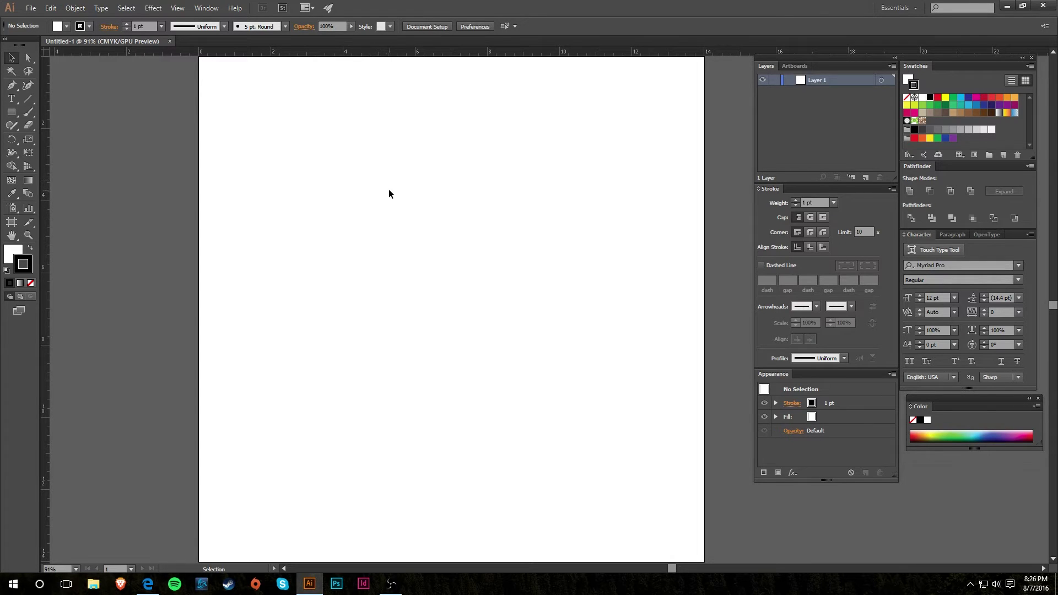
left_click(206, 8)
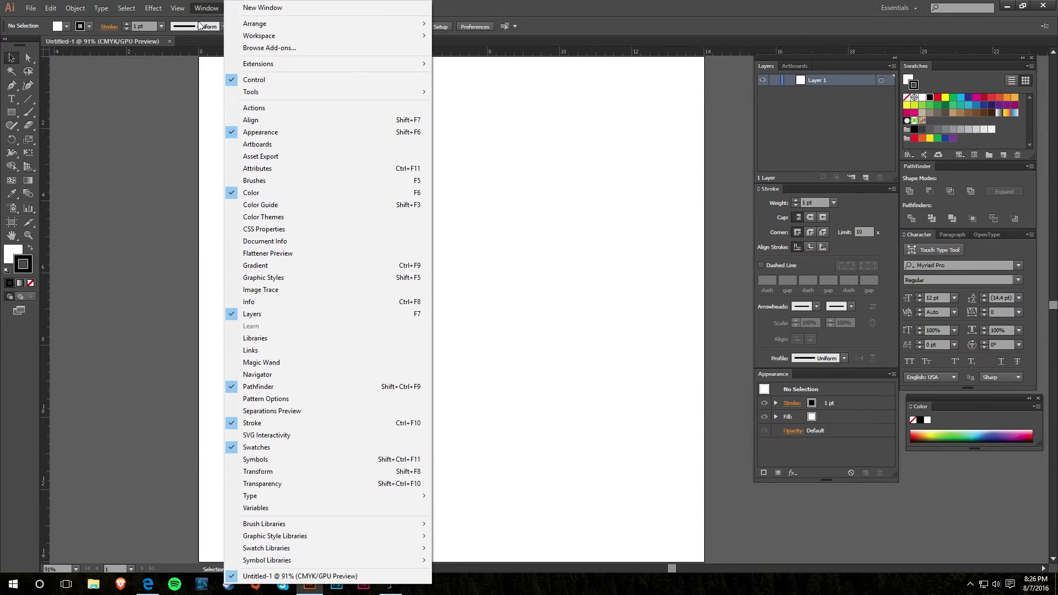
mouse_move(178, 8)
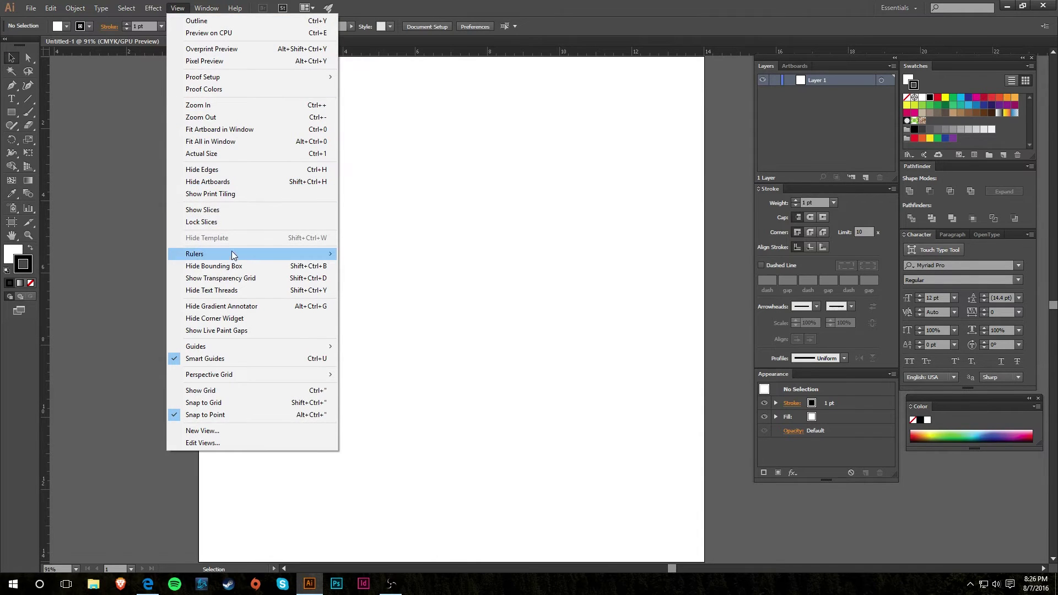
mouse_move(329, 255)
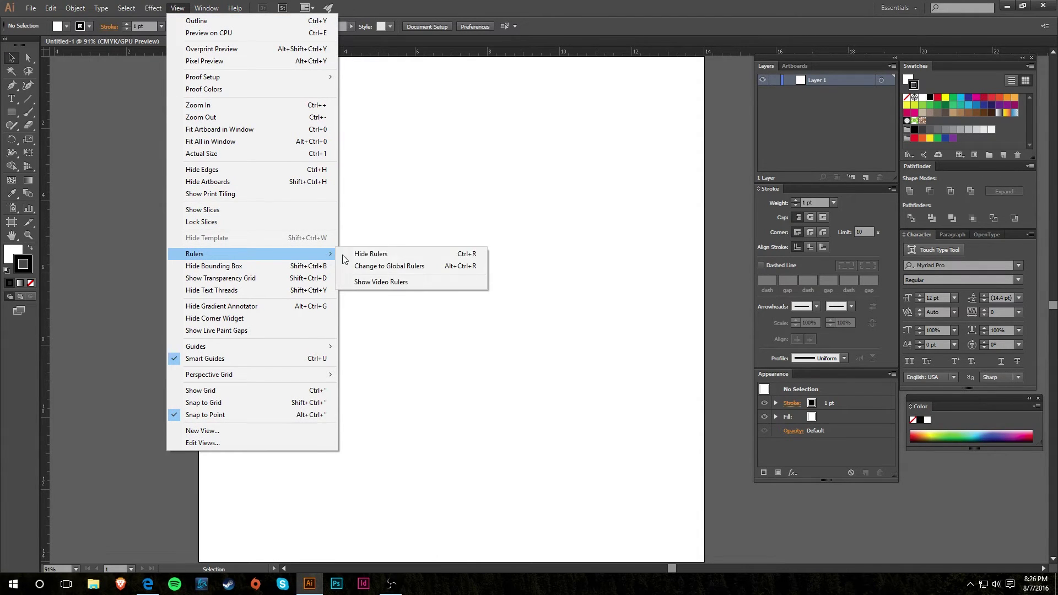
left_click(364, 254)
left_click(177, 8)
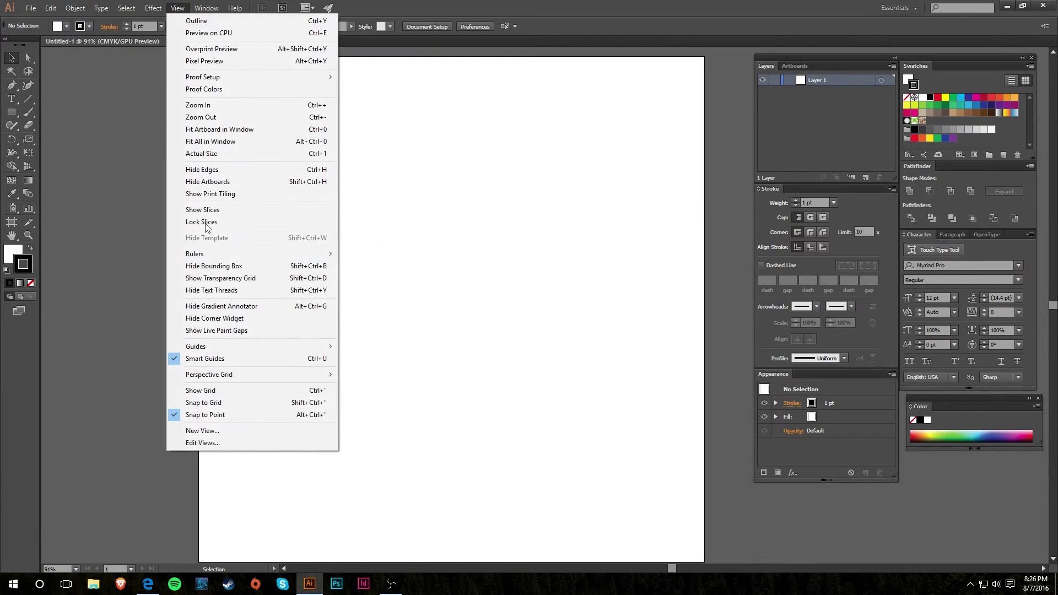
mouse_move(293, 348)
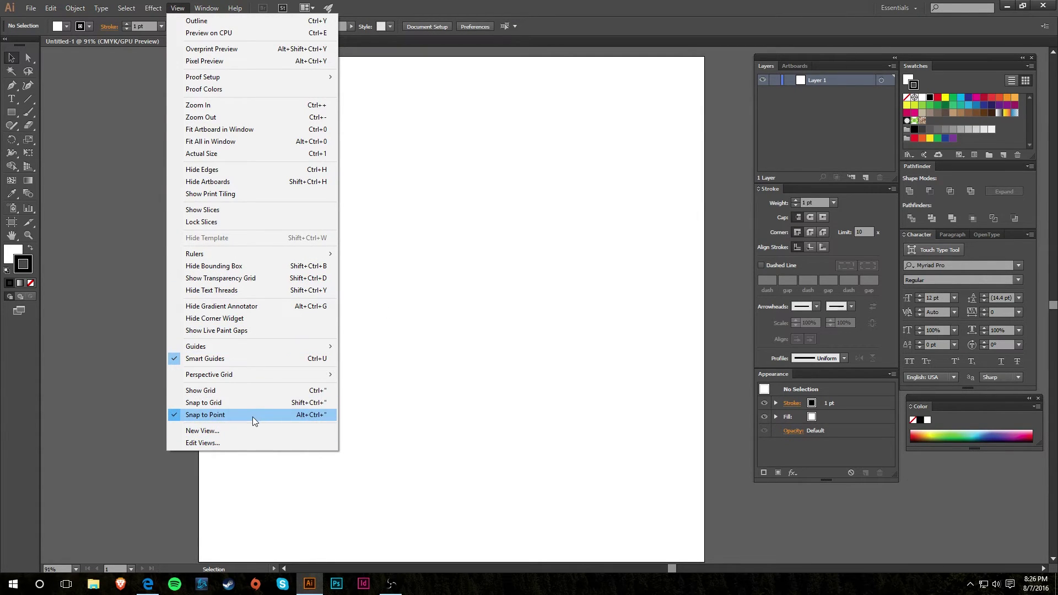
left_click(415, 326)
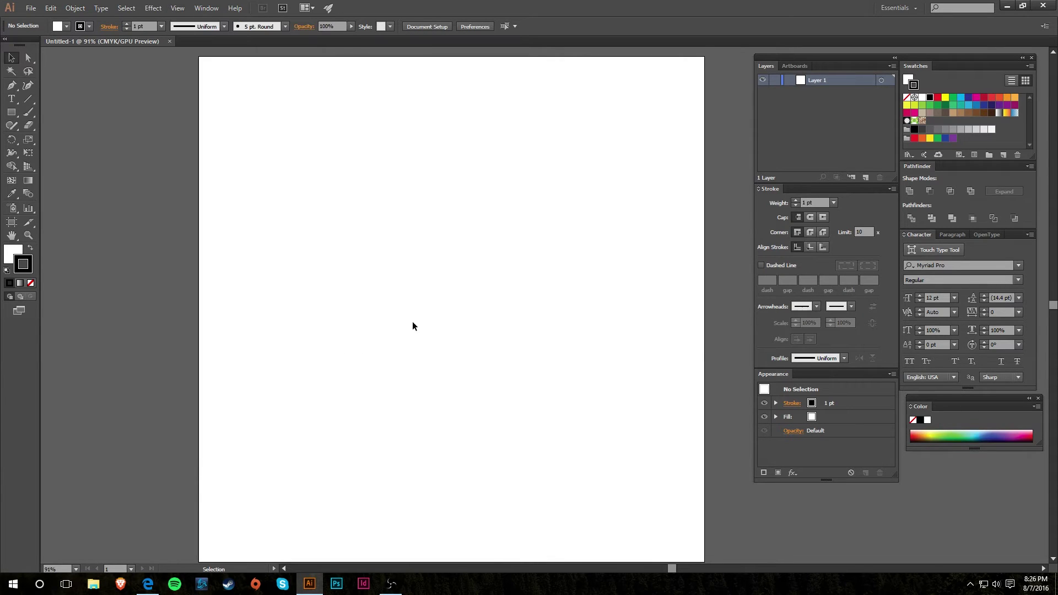
left_click(208, 9)
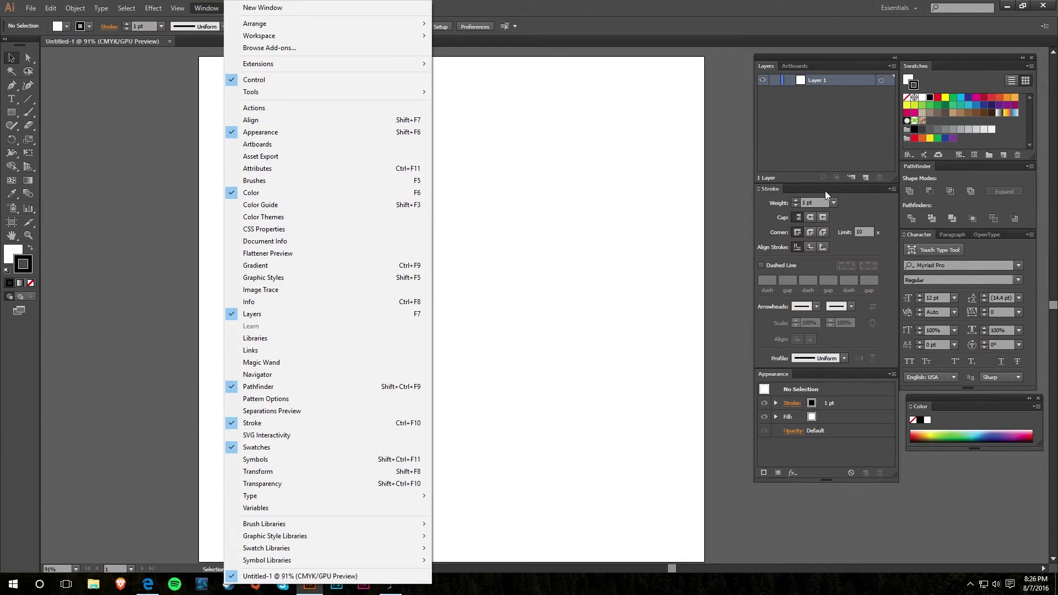
left_click(283, 375)
left_click_drag(167, 192, 528, 180)
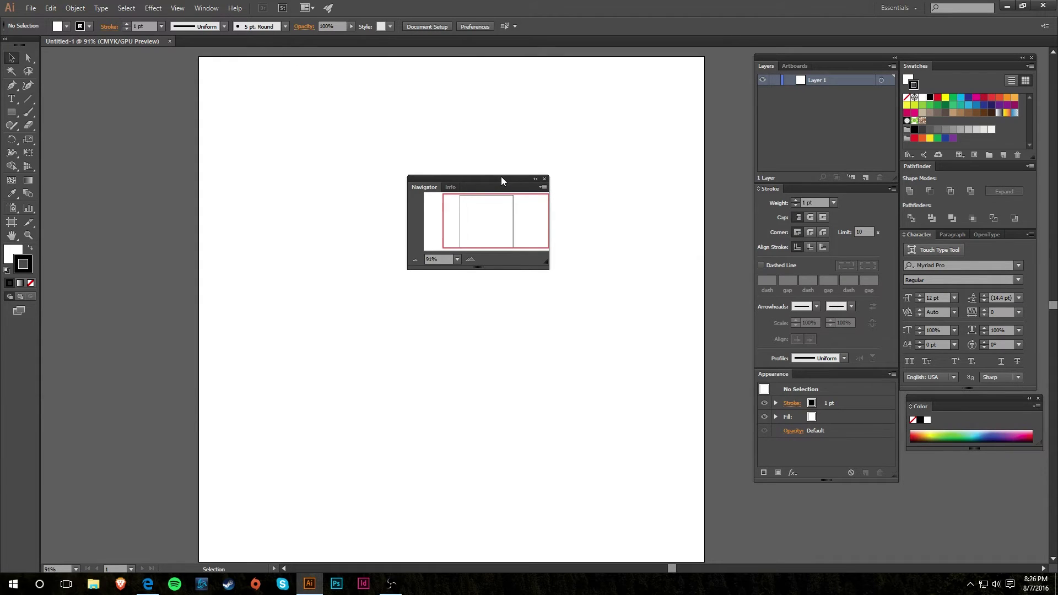
mouse_move(501, 176)
left_mouse_down()
mouse_move(507, 253)
mouse_move(617, 221)
mouse_move(817, 188)
mouse_move(719, 216)
mouse_move(485, 218)
left_mouse_up()
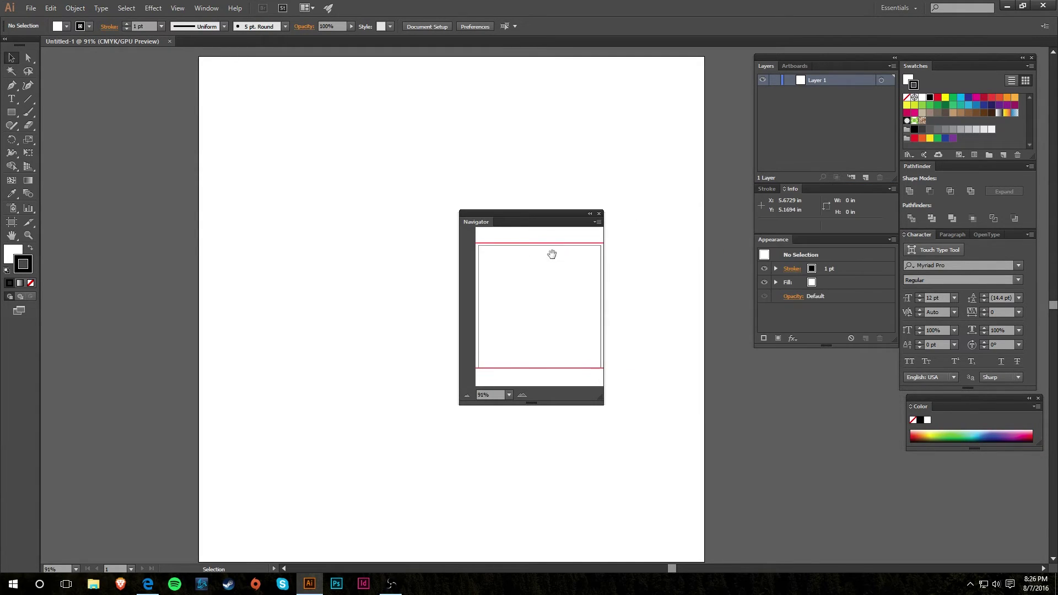
mouse_move(795, 187)
left_mouse_down()
mouse_move(575, 159)
mouse_move(499, 117)
left_mouse_up()
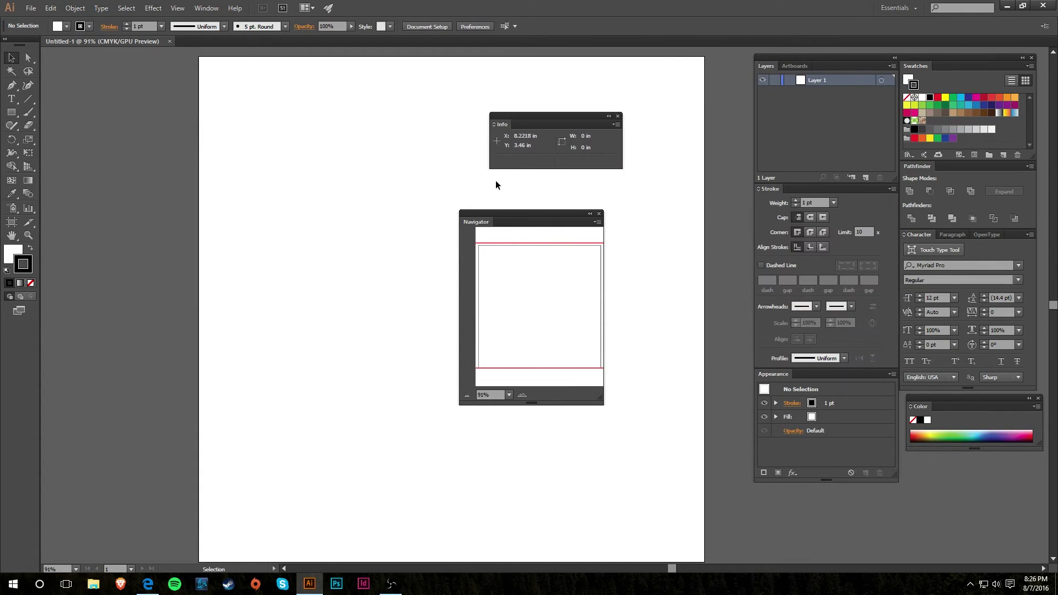
left_click(617, 117)
left_click(599, 214)
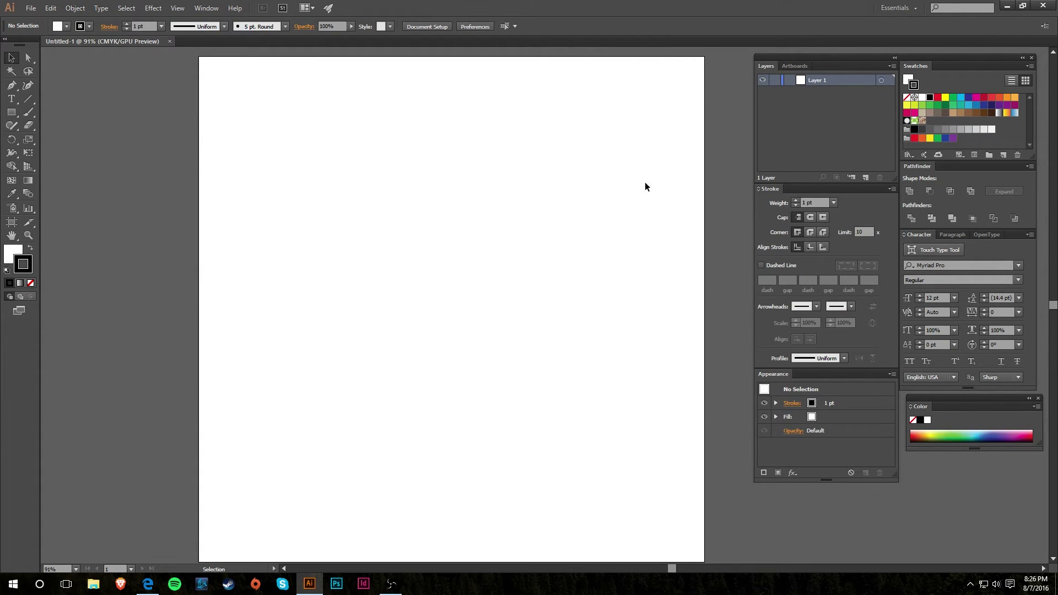
left_click(207, 10)
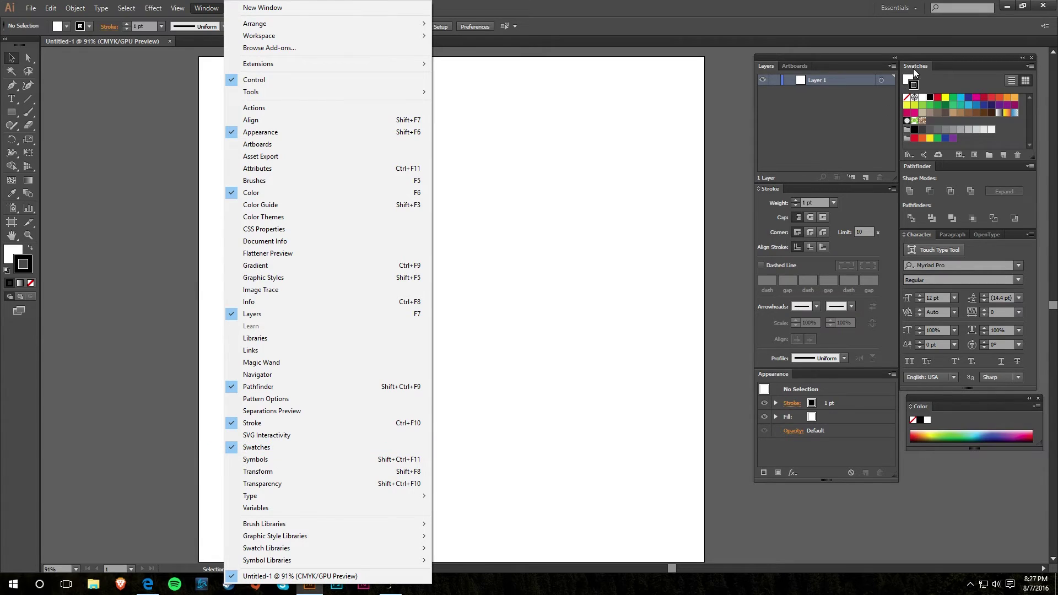
Step: Review Document Setup's Inches units and Type settings, then cancel without applying changes
left_click(536, 200)
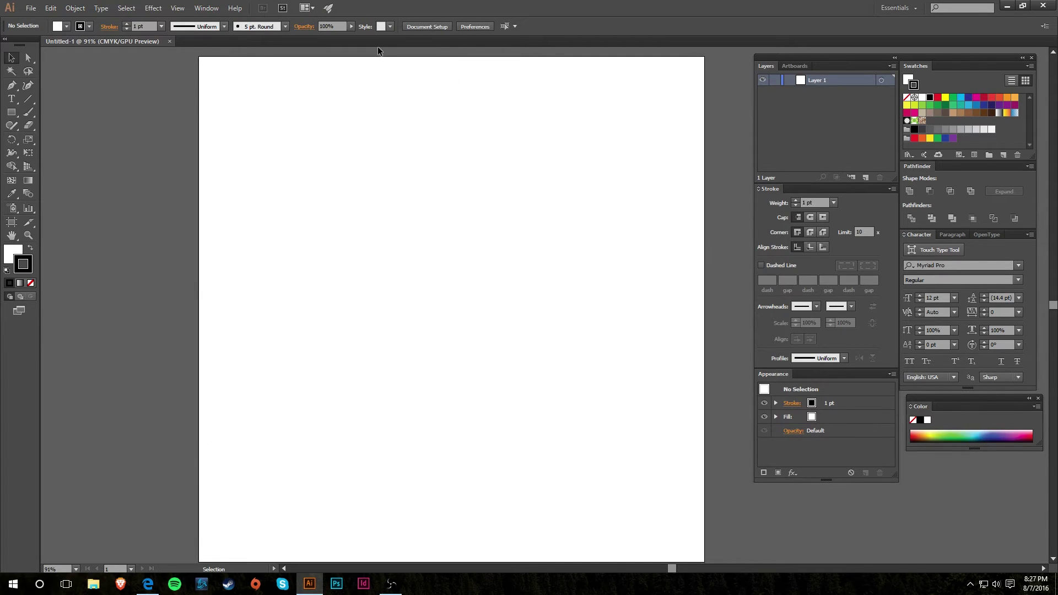
left_click(425, 26)
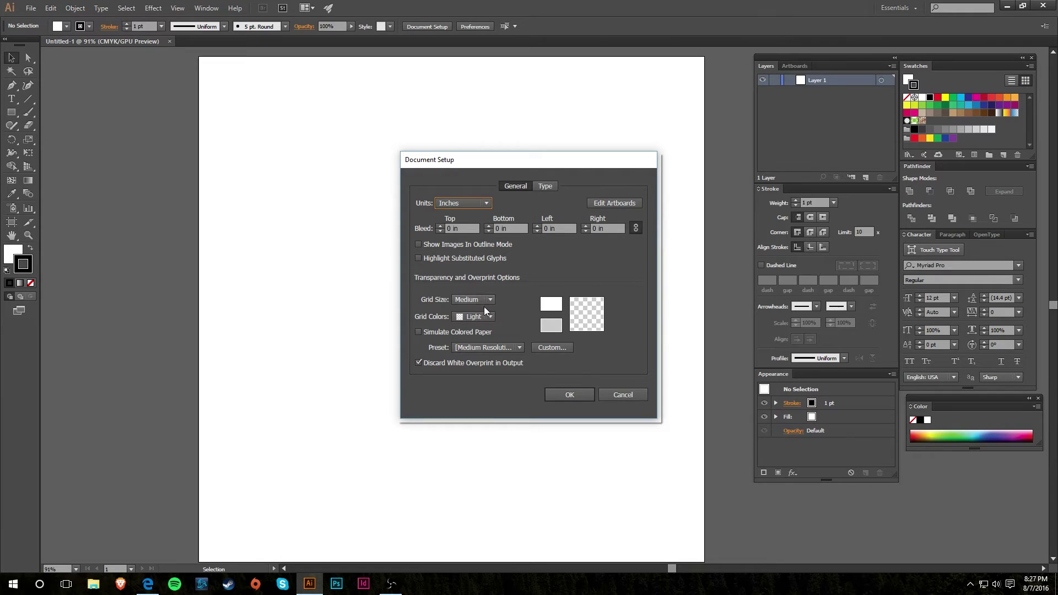
left_click(487, 203)
left_click(539, 191)
left_click(541, 186)
left_click(513, 185)
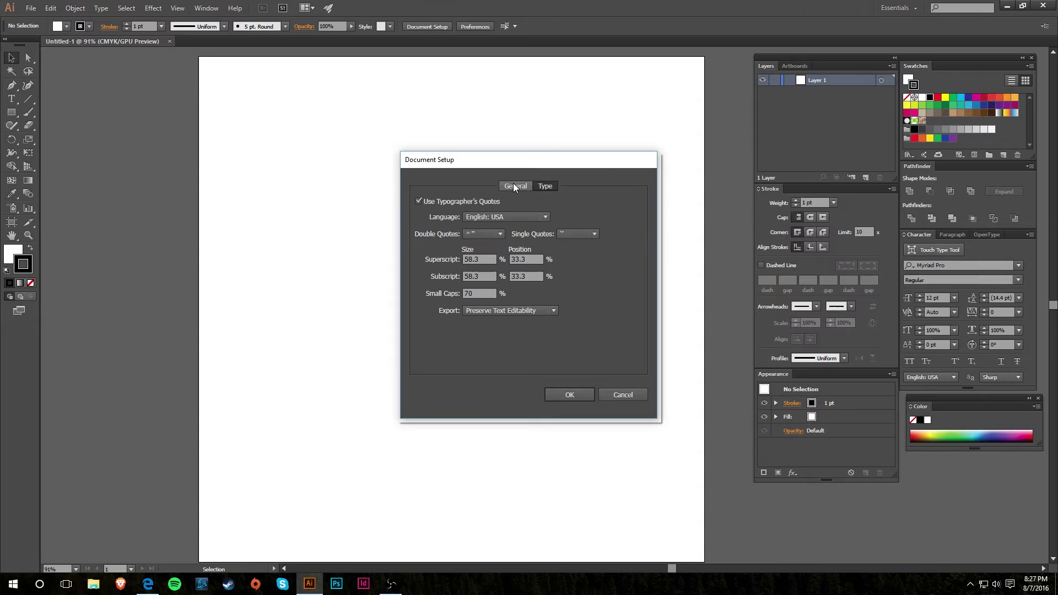
left_click(622, 395)
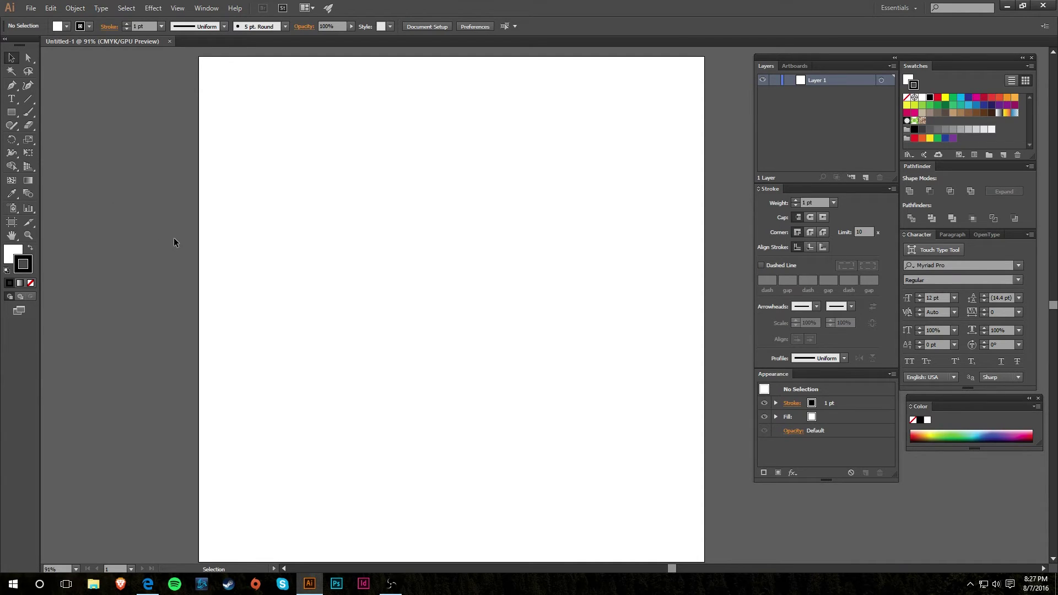
left_click(17, 74)
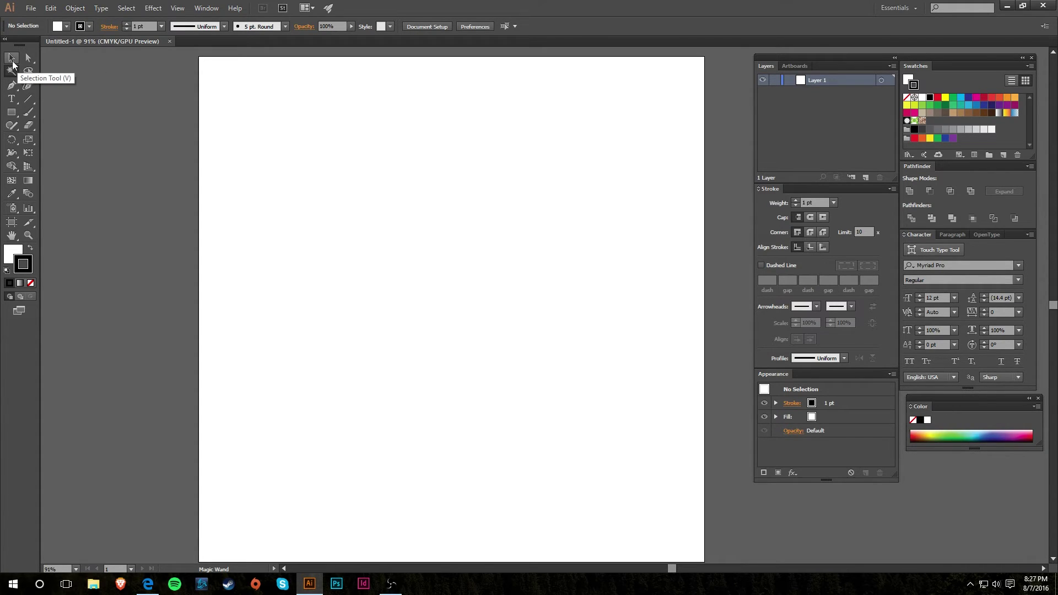
left_click(12, 58)
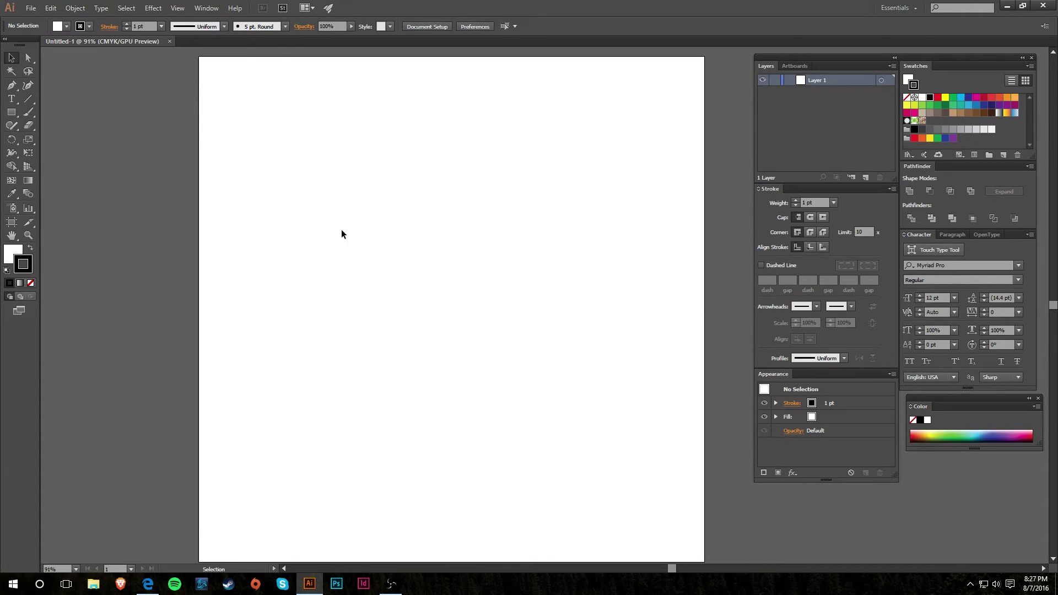
left_click_drag(312, 182, 489, 356)
key("m")
left_click_drag(365, 218, 518, 319)
key("v")
left_click(441, 394)
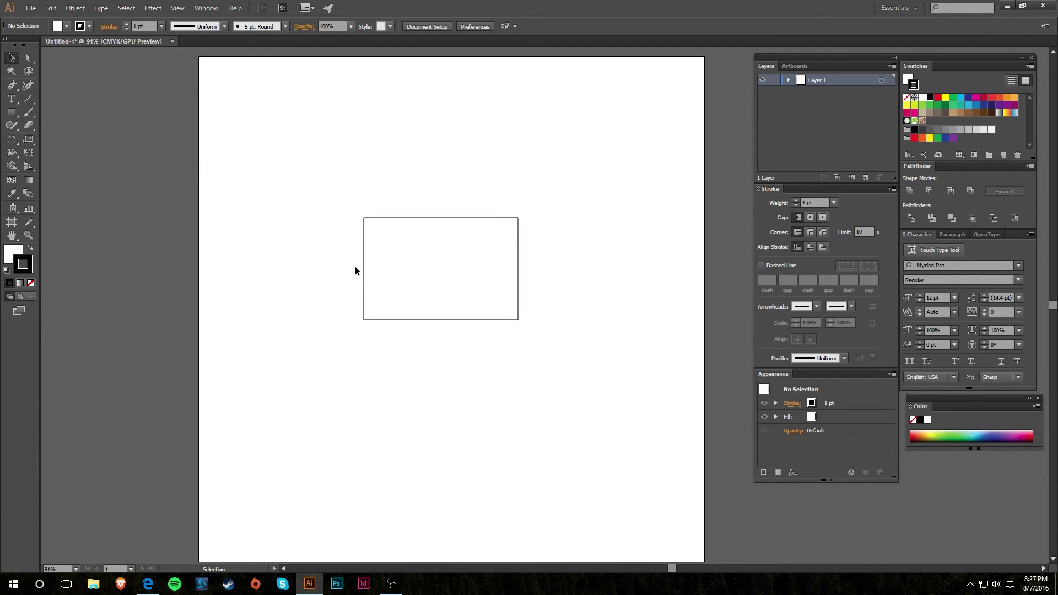
left_click(387, 320)
left_click(445, 353)
left_click_drag(289, 267, 491, 377)
key("Delete")
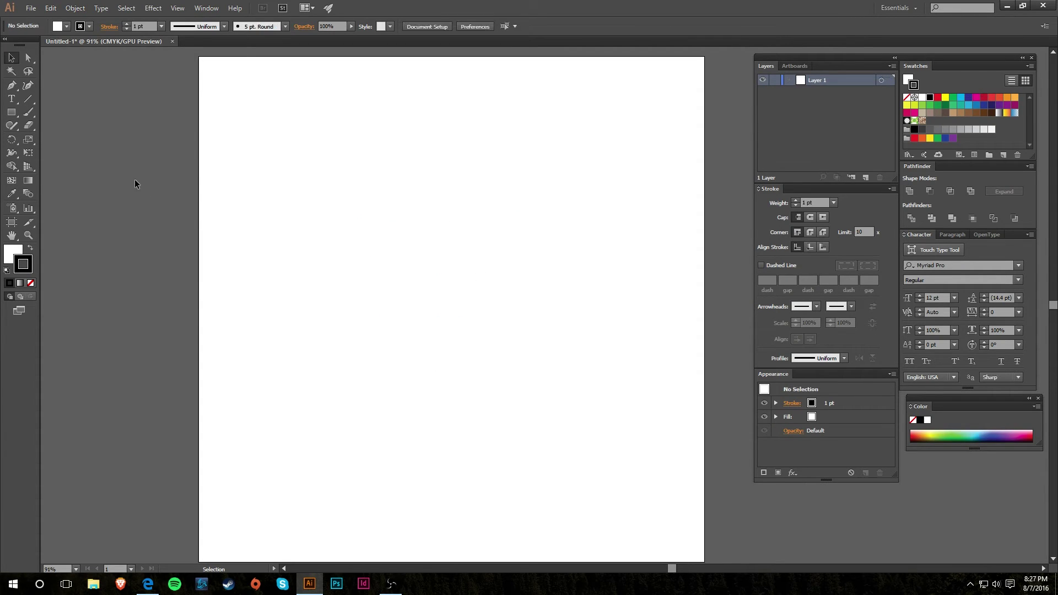
left_click(11, 85)
left_click(405, 127)
left_click(291, 175)
left_click(400, 321)
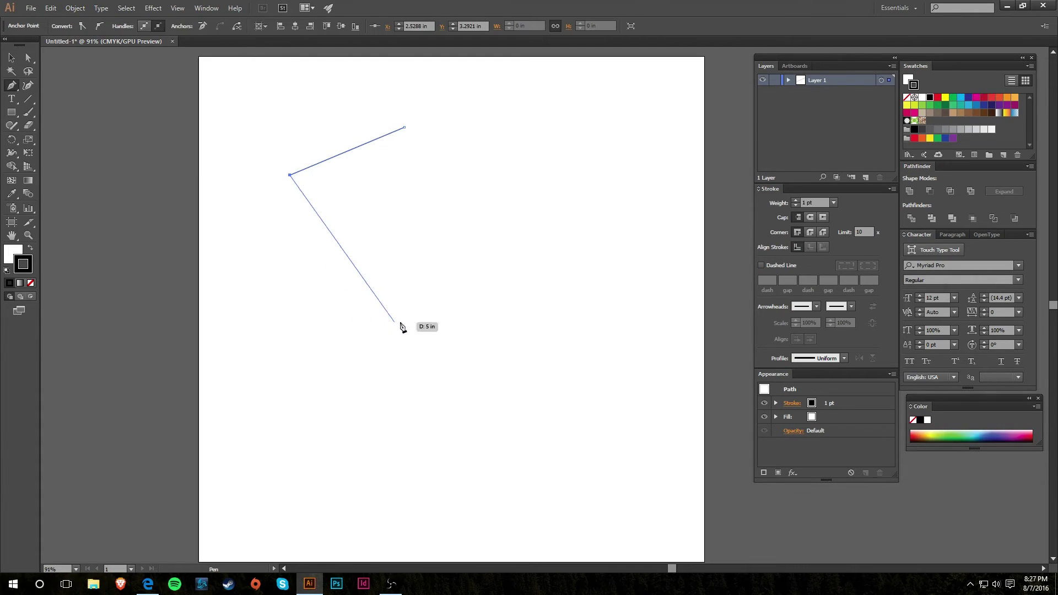
left_click(518, 273)
left_click(468, 199)
left_click_drag(439, 153, 500, 132)
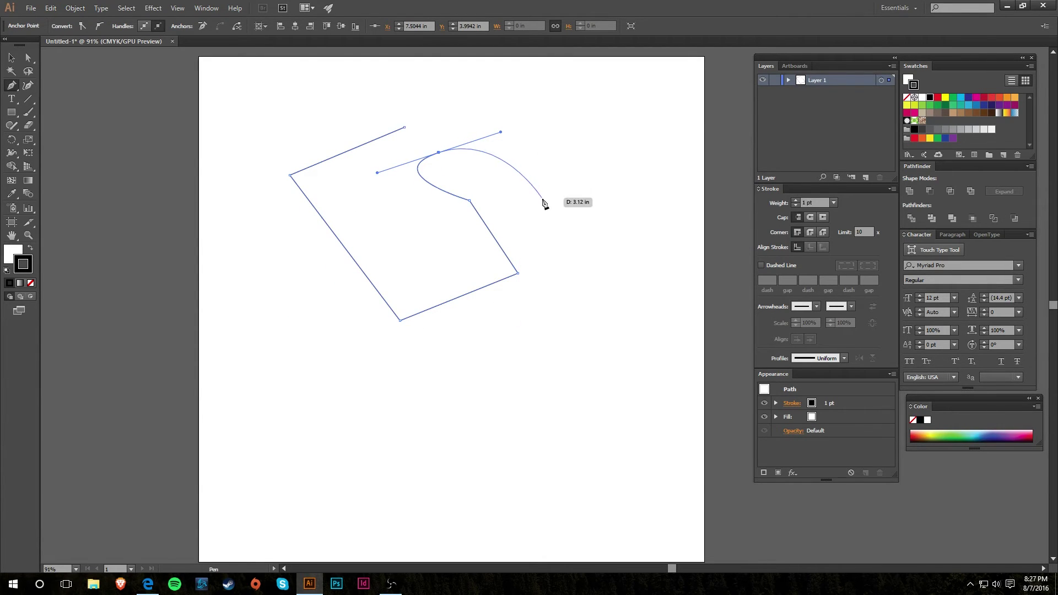
left_click_drag(542, 199, 530, 236)
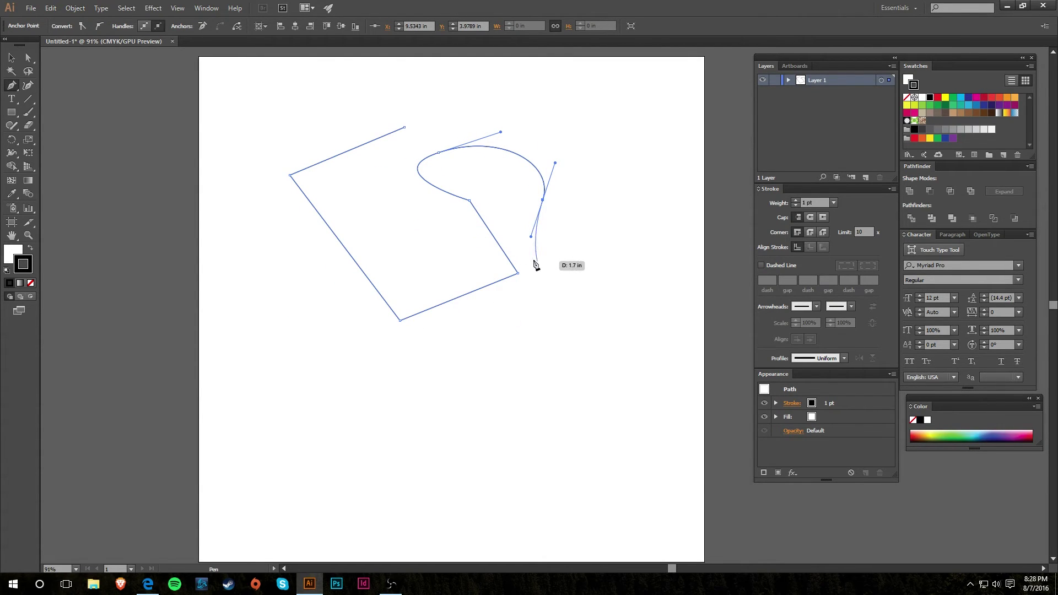
left_click(405, 127)
left_click(11, 57)
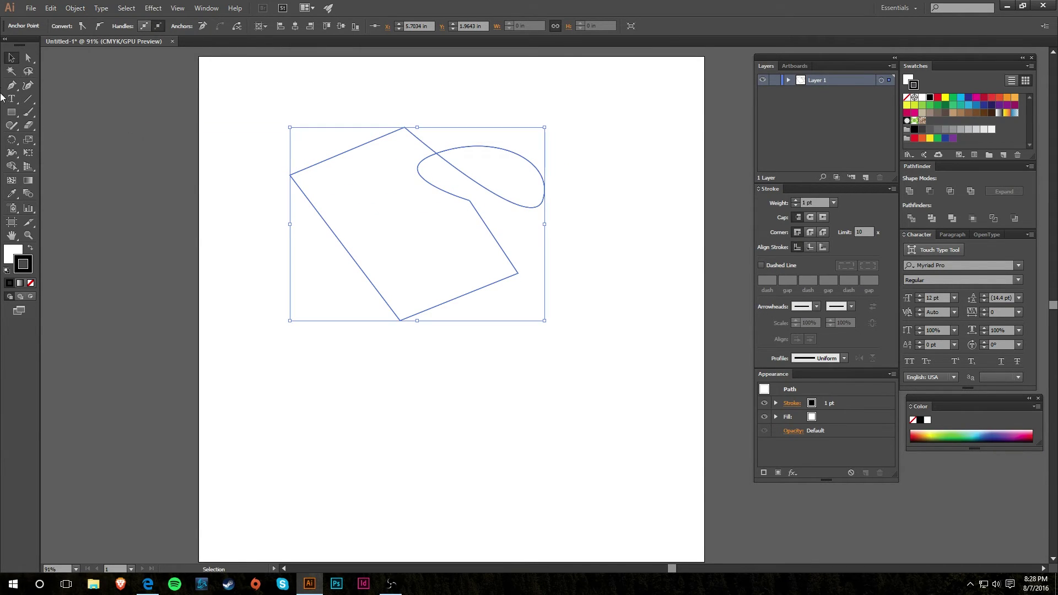
left_click(249, 108)
left_click(487, 279)
key("Delete")
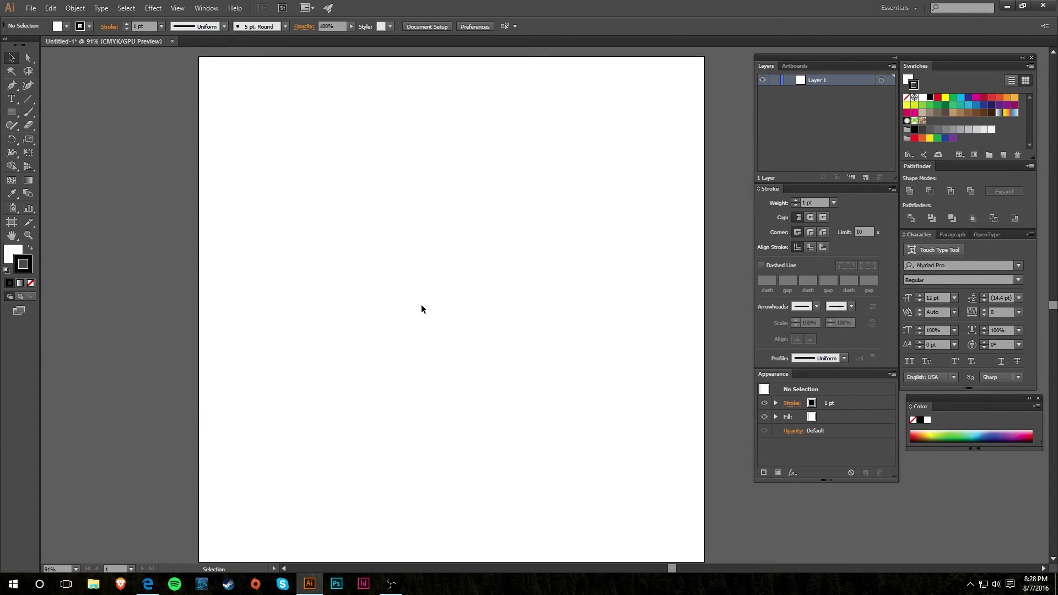
key("t")
left_click(364, 201)
type("HEllo")
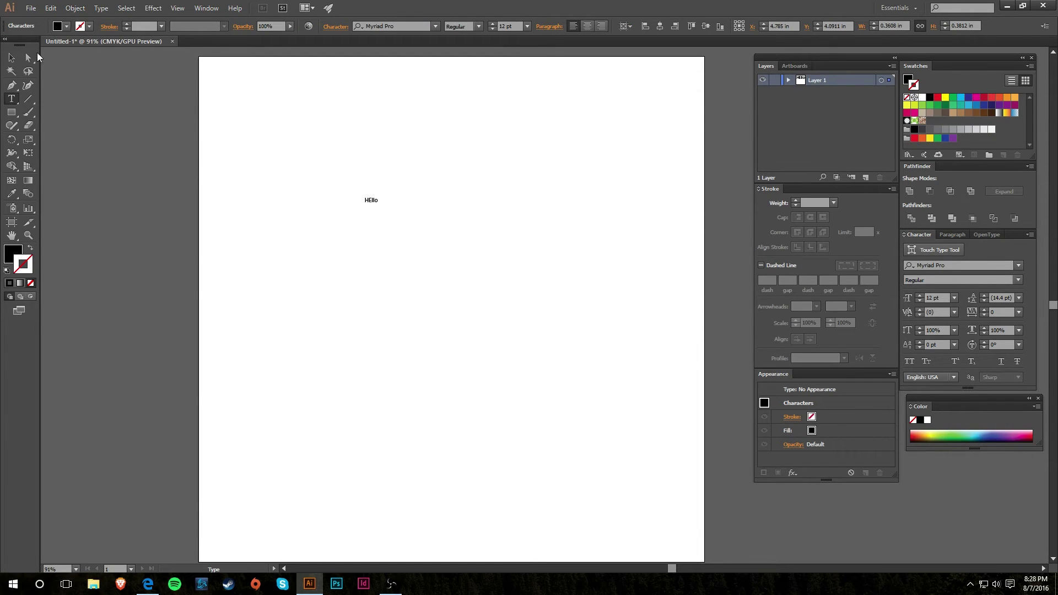
left_click(11, 57)
left_click_drag(379, 212, 644, 417)
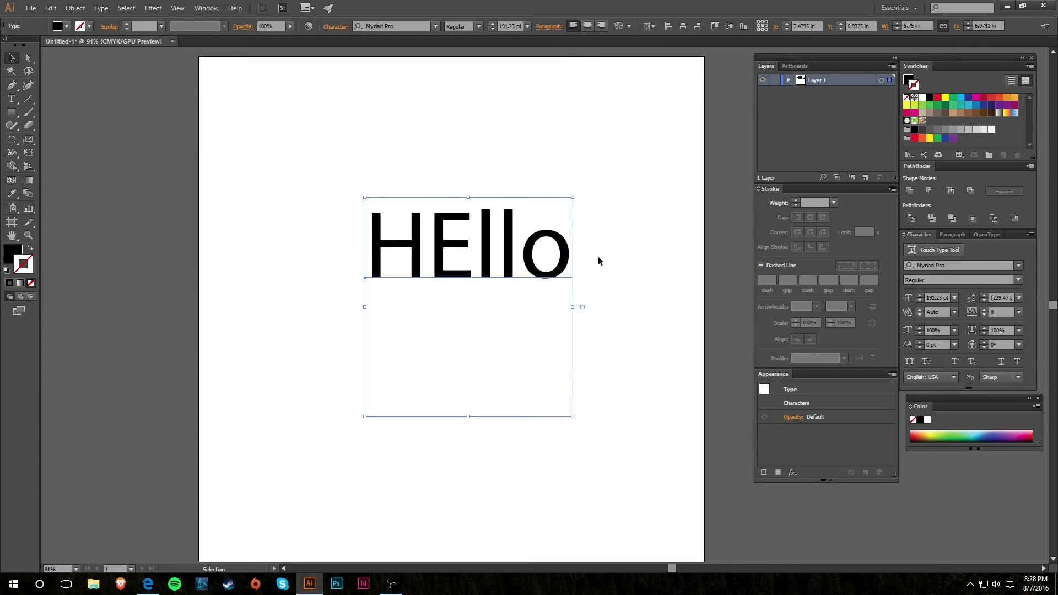
key("Delete")
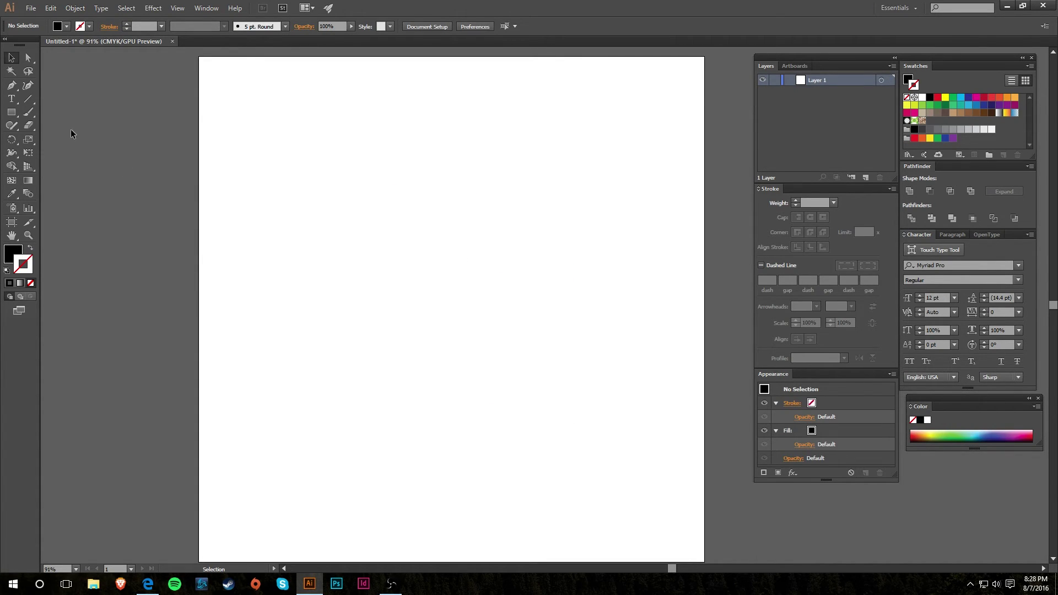
left_click(14, 128)
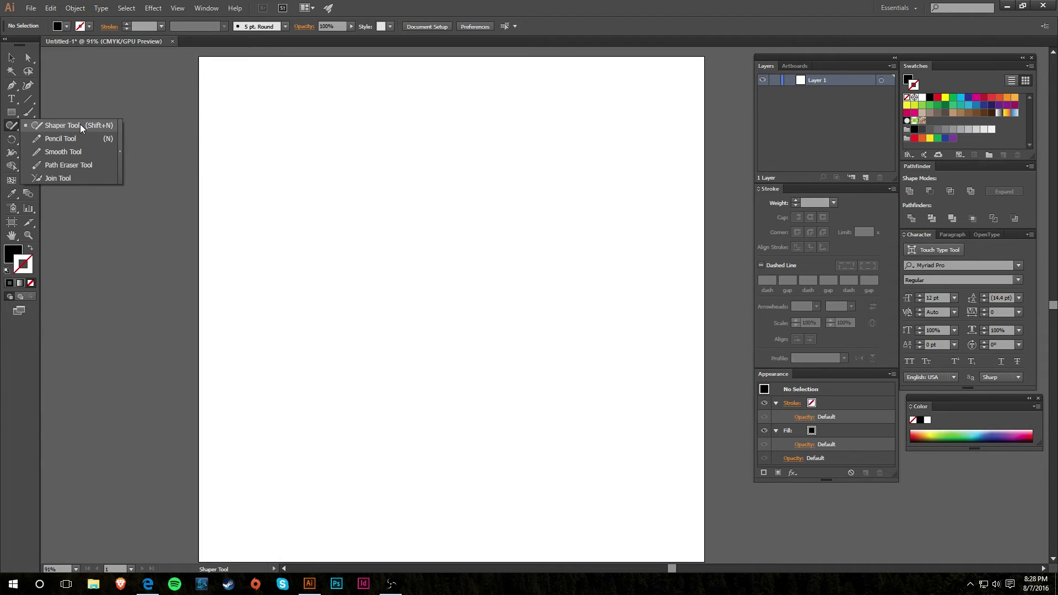
left_click(92, 103)
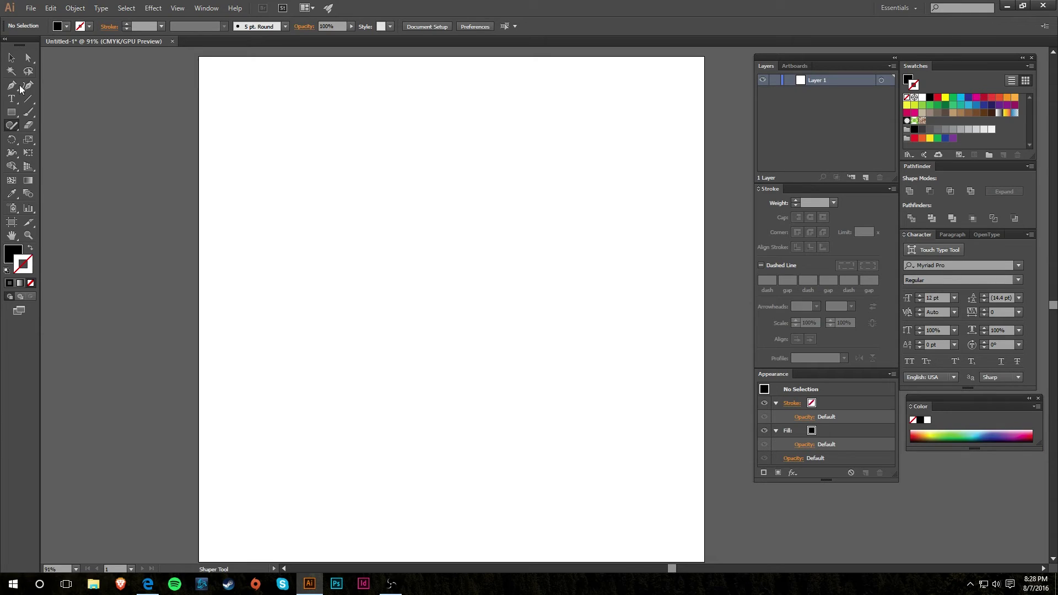
left_click(12, 57)
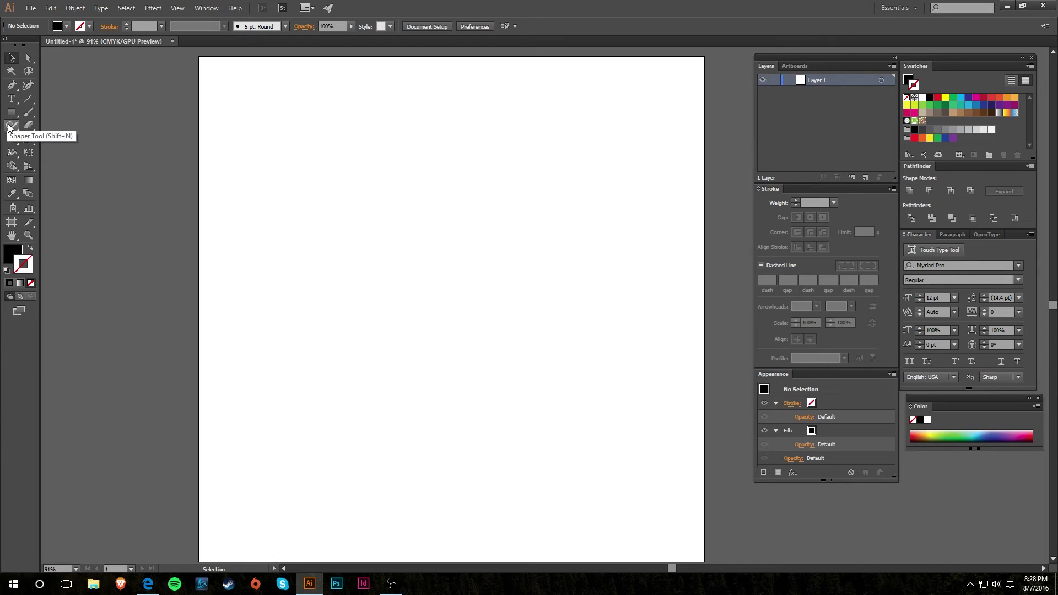
left_click(11, 127)
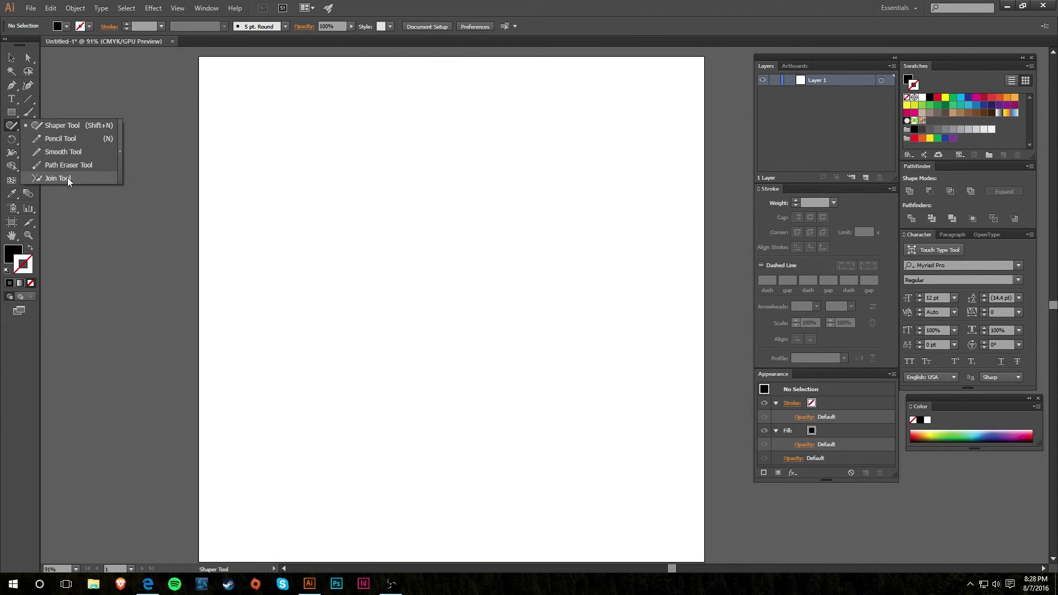
left_click(91, 154)
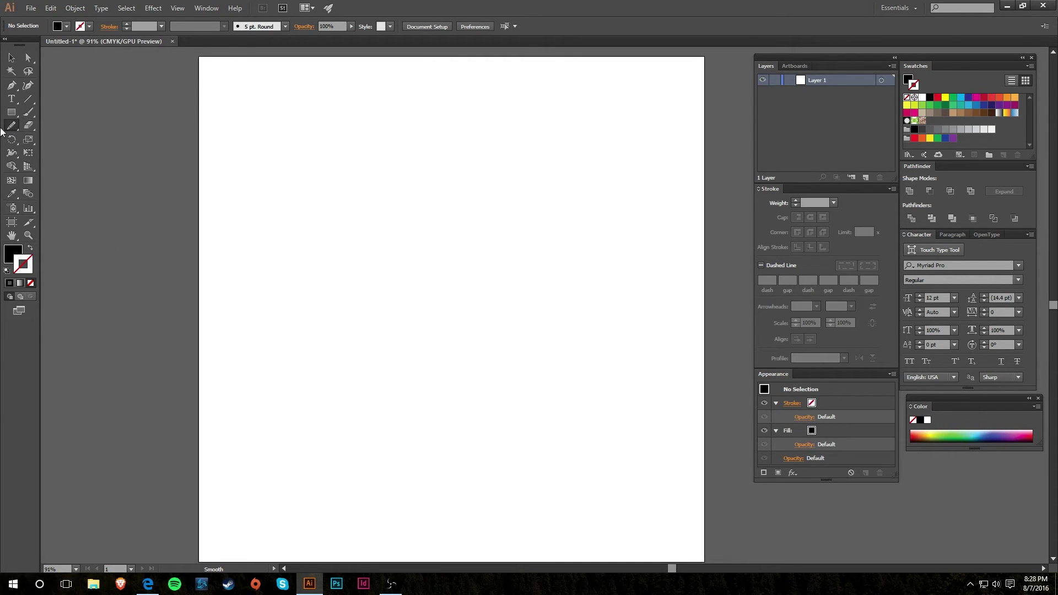
left_click(11, 57)
left_click(11, 223)
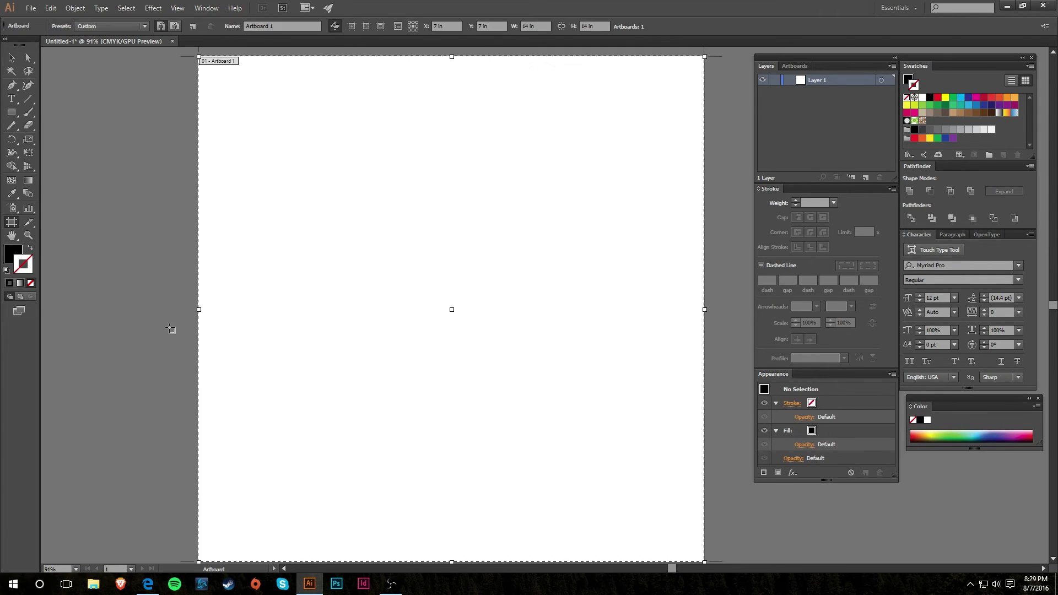
left_click_drag(198, 309, 136, 309)
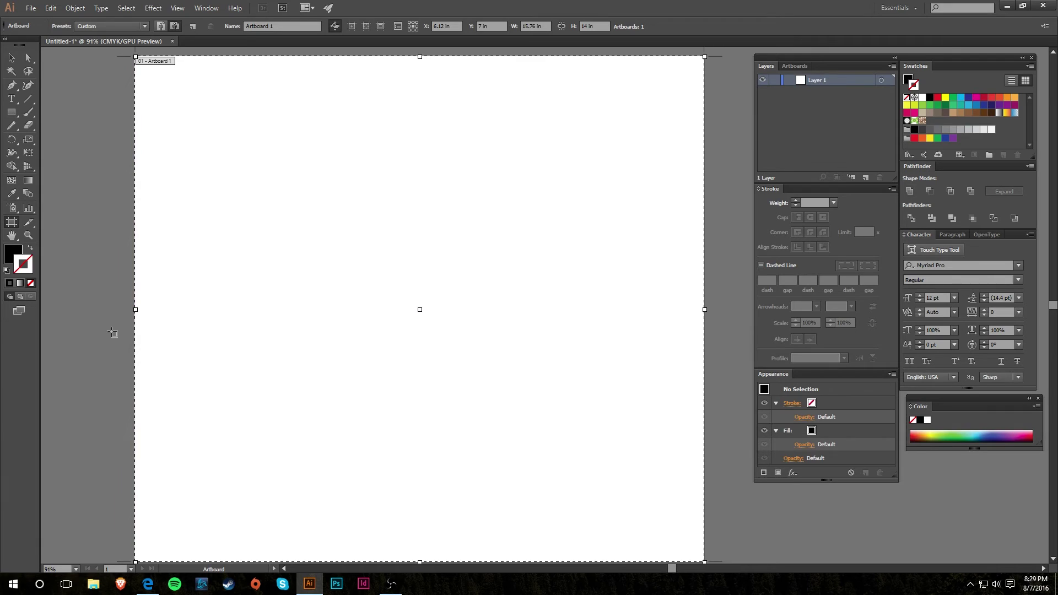
key("ctrl+z")
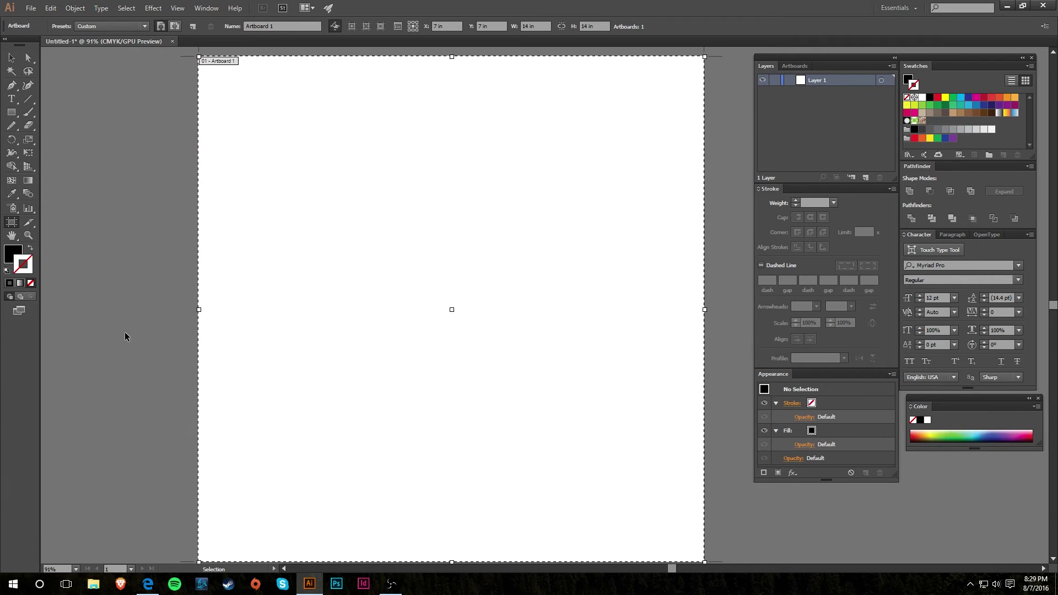
left_click(11, 59)
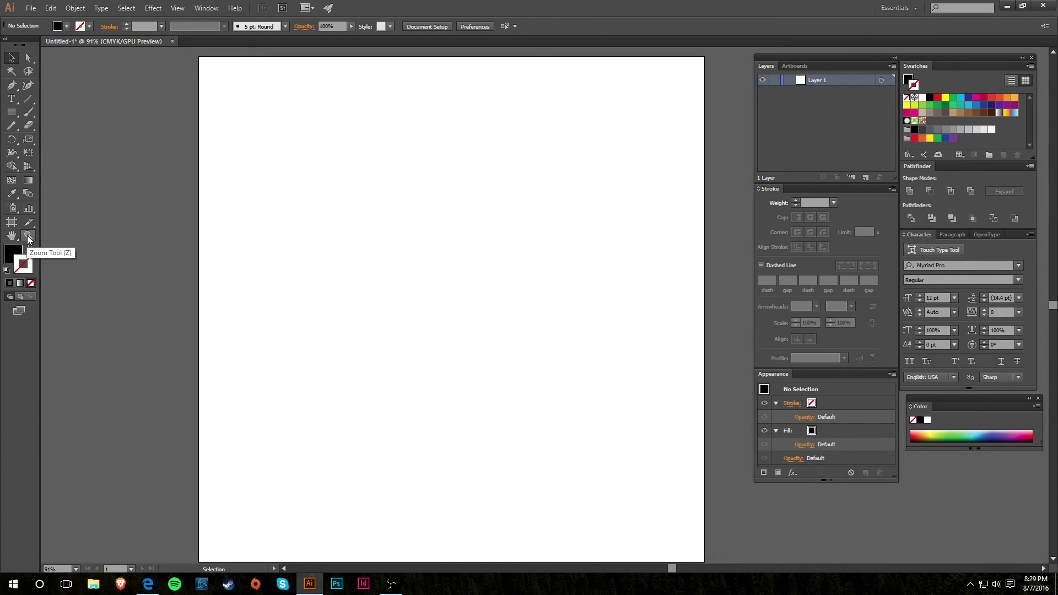
key("z")
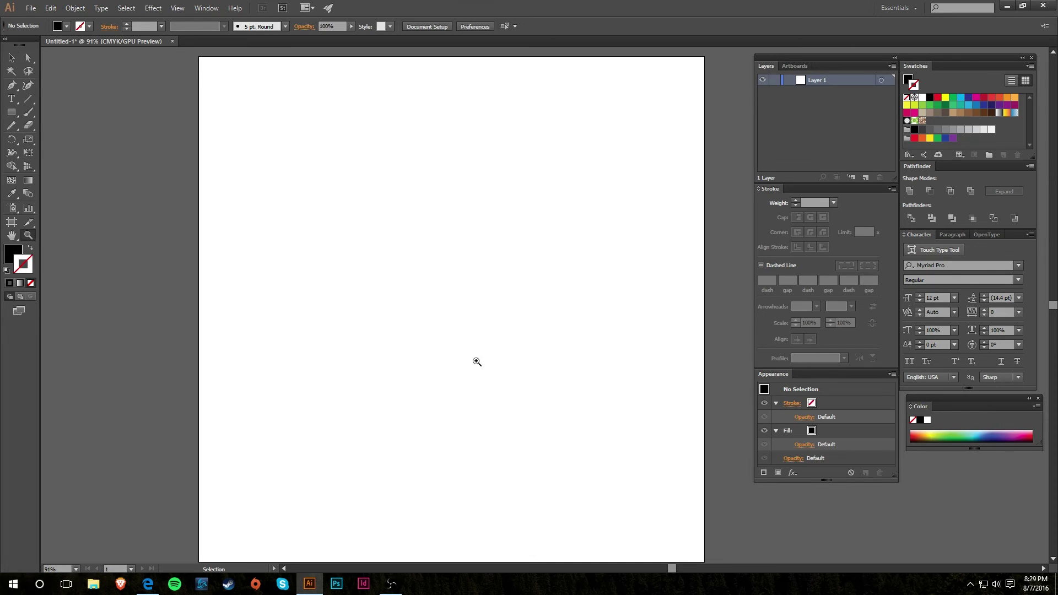
left_click(527, 321, "alt")
left_click(535, 305, "alt")
left_click(535, 304)
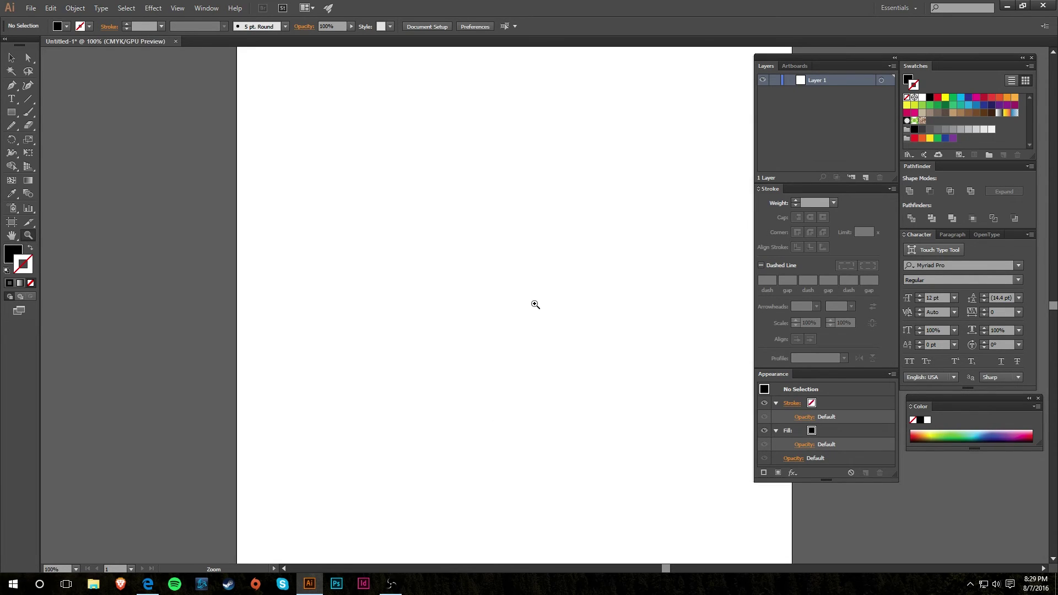
left_click(11, 236)
left_click_drag(404, 264, 444, 276)
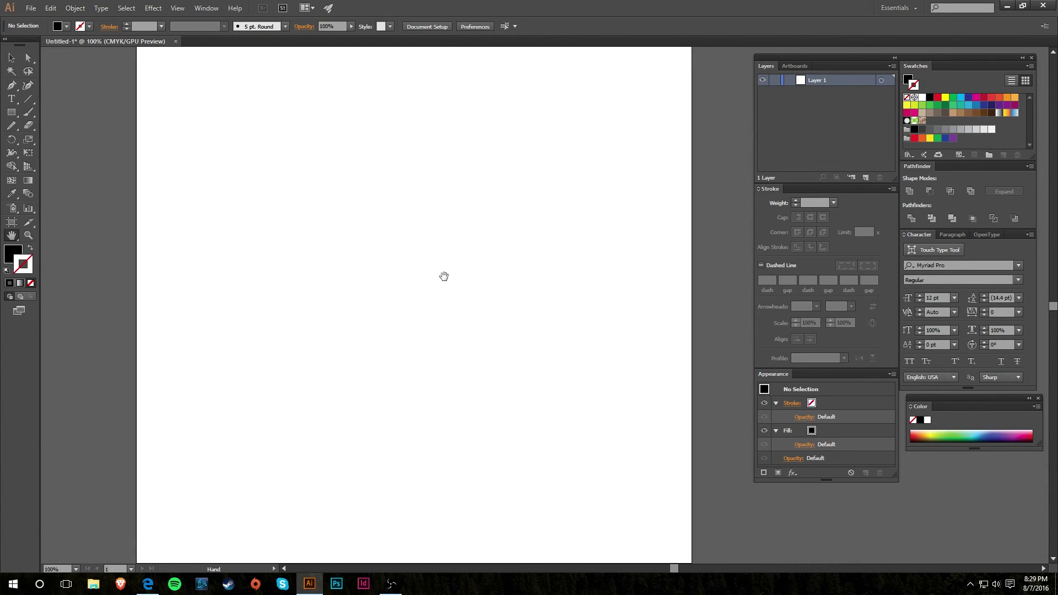
left_click(17, 61)
key("space")
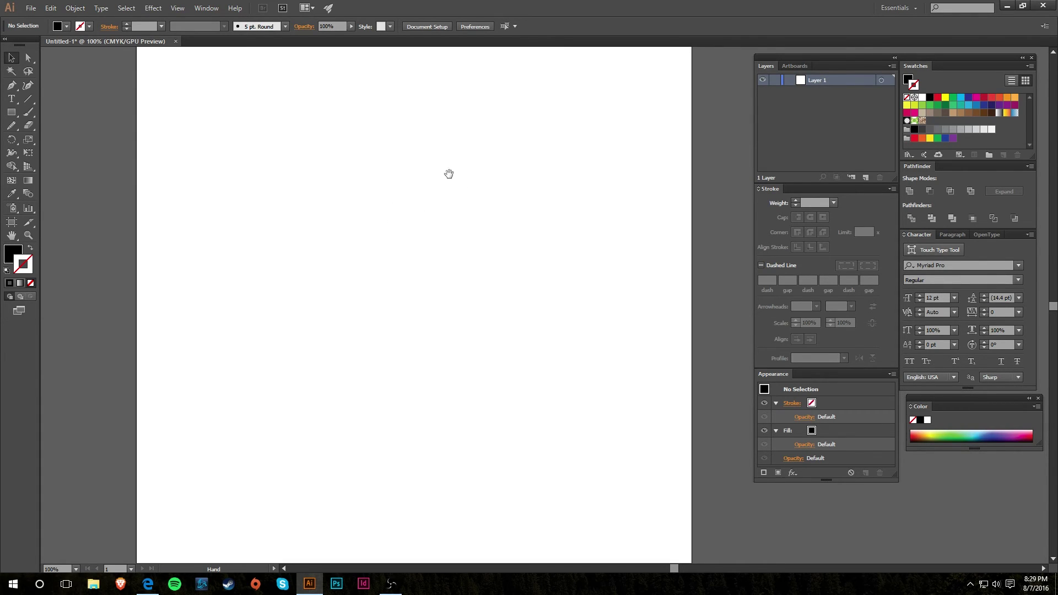
left_click_drag(534, 288, 465, 268)
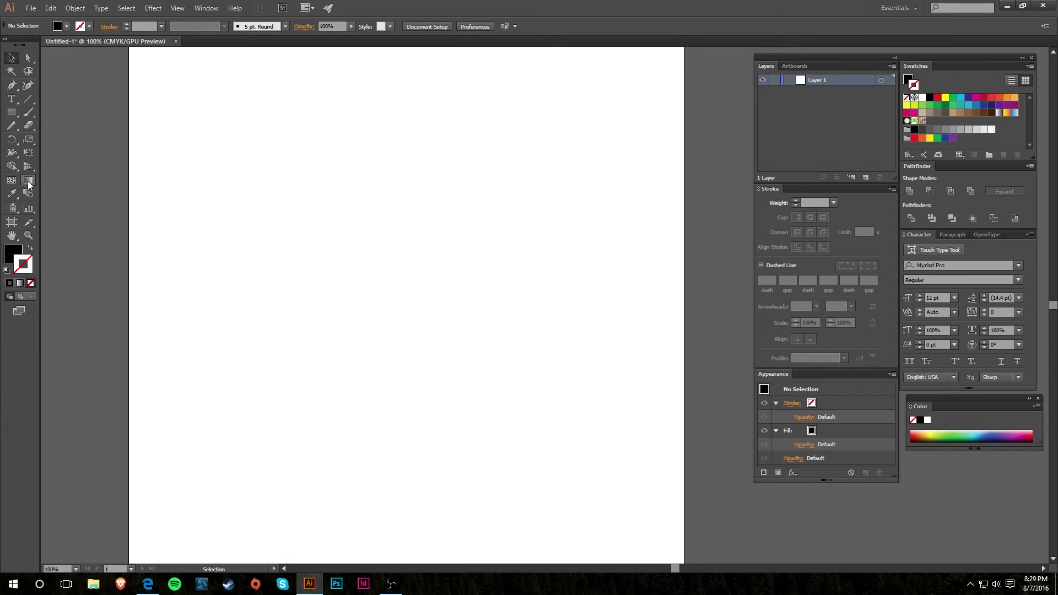
Step: Draw a large square near the artboard centre with the Rectangle tool
left_click(13, 114)
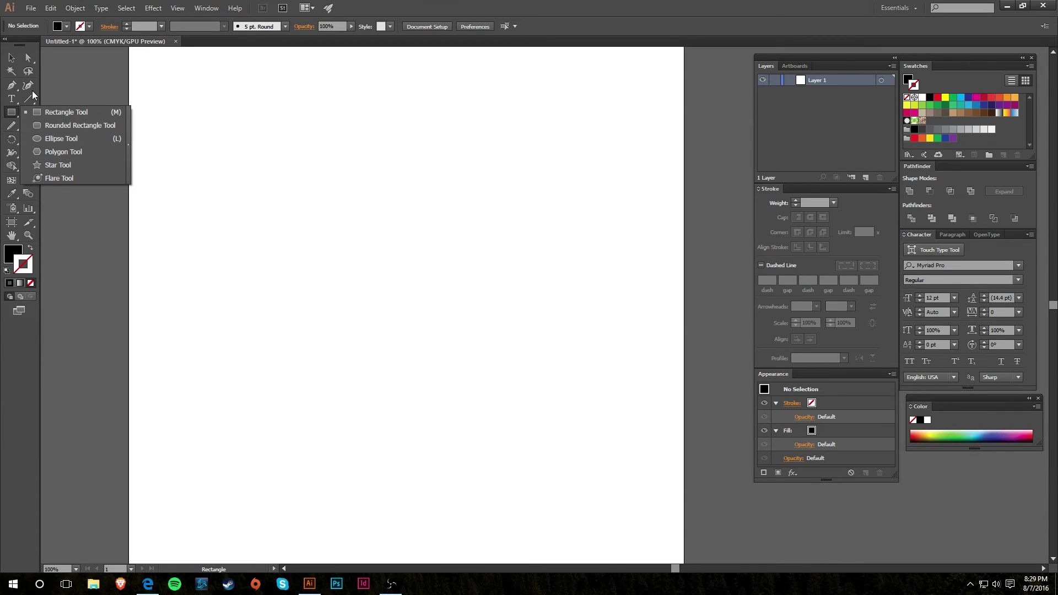
left_click(68, 251)
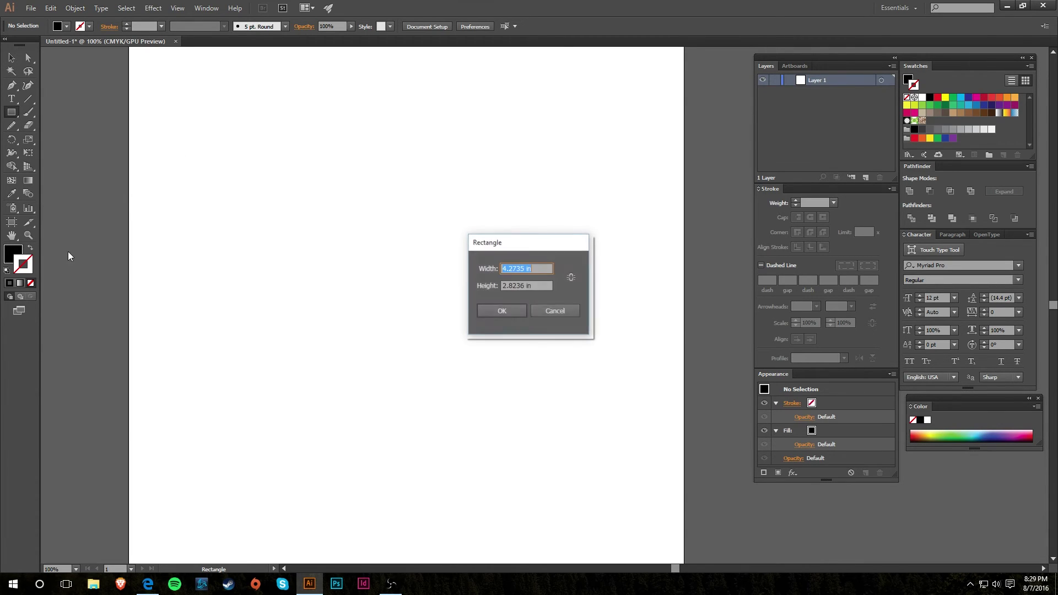
left_click(536, 313)
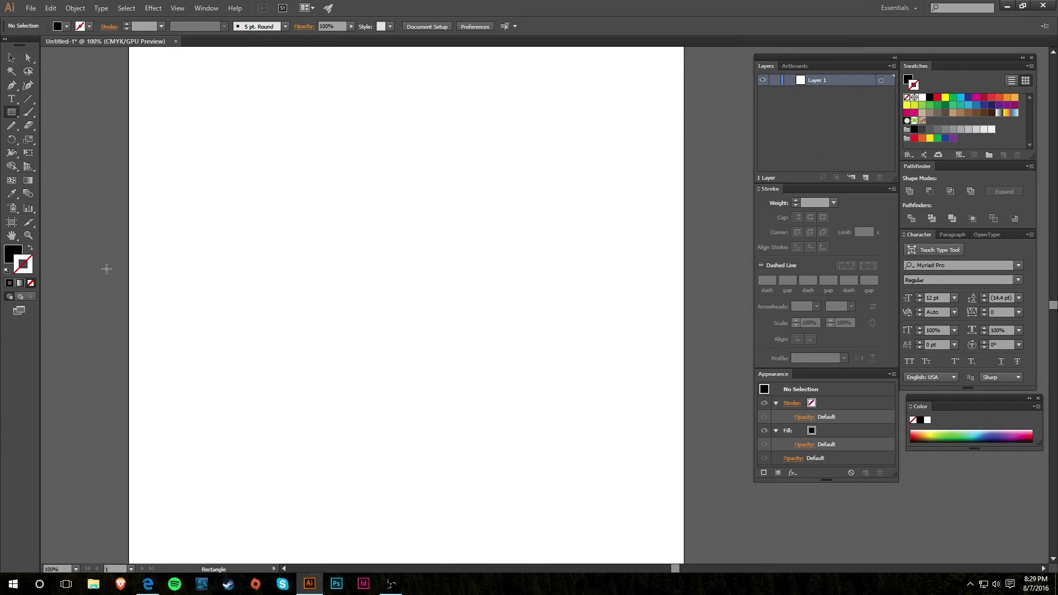
key("v")
left_click(12, 254)
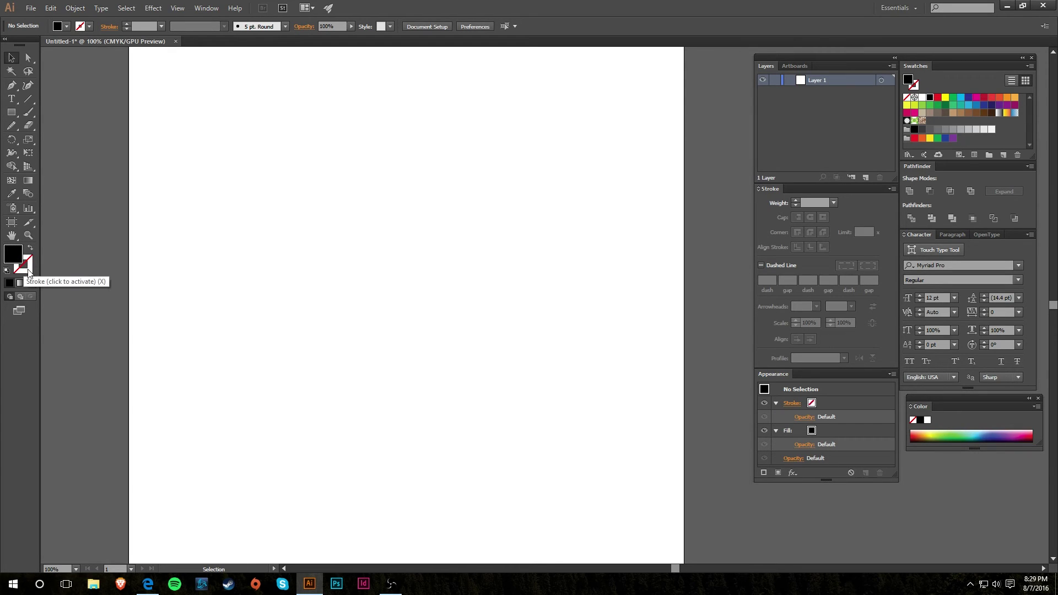
key("m")
left_click_drag(344, 155, 559, 341)
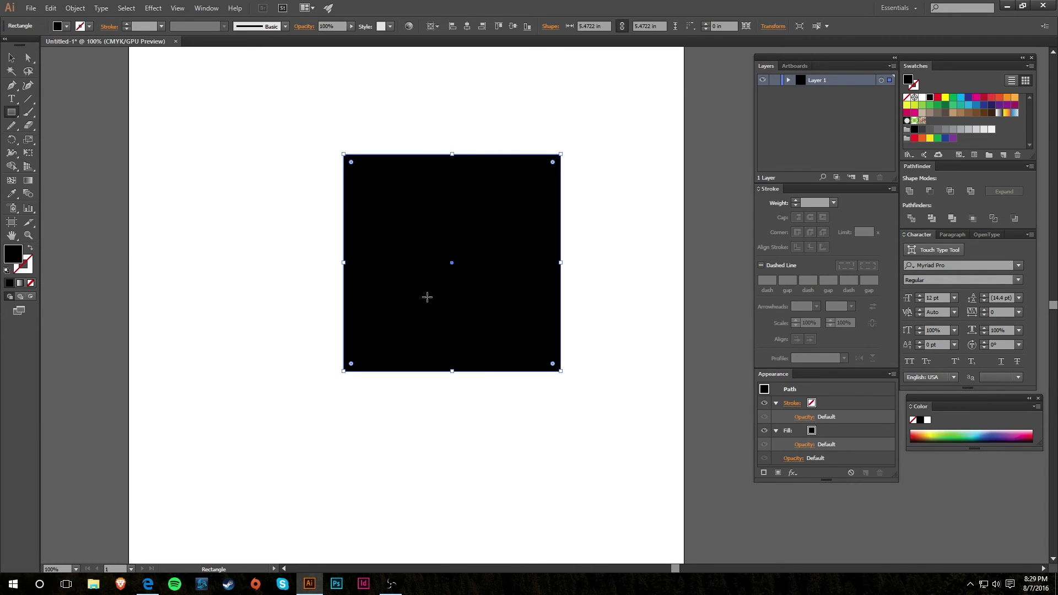
key("v")
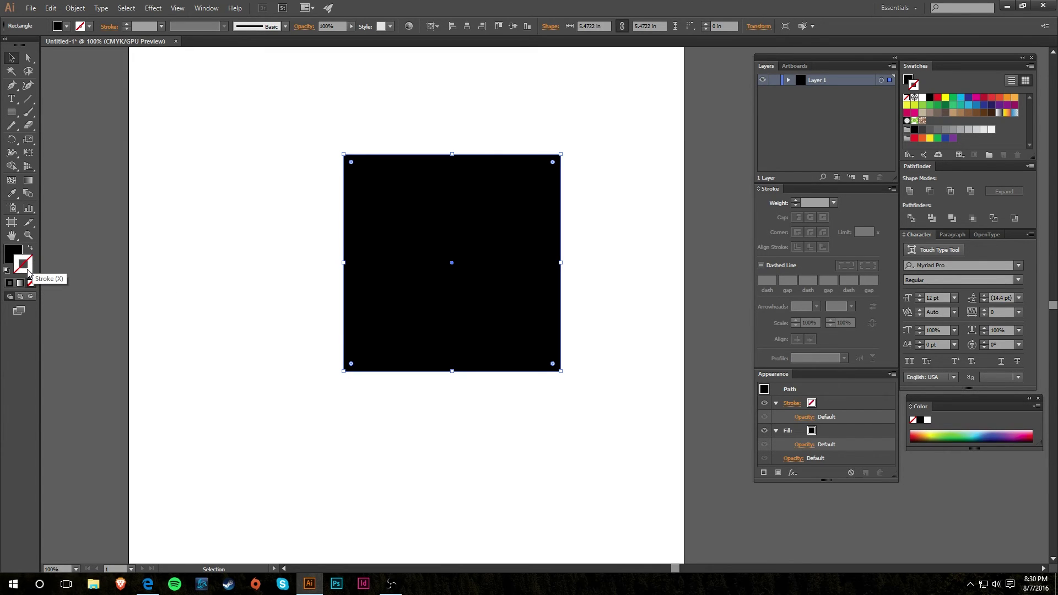
Step: Give the square a green outline 7 pt thick
left_click(953, 105)
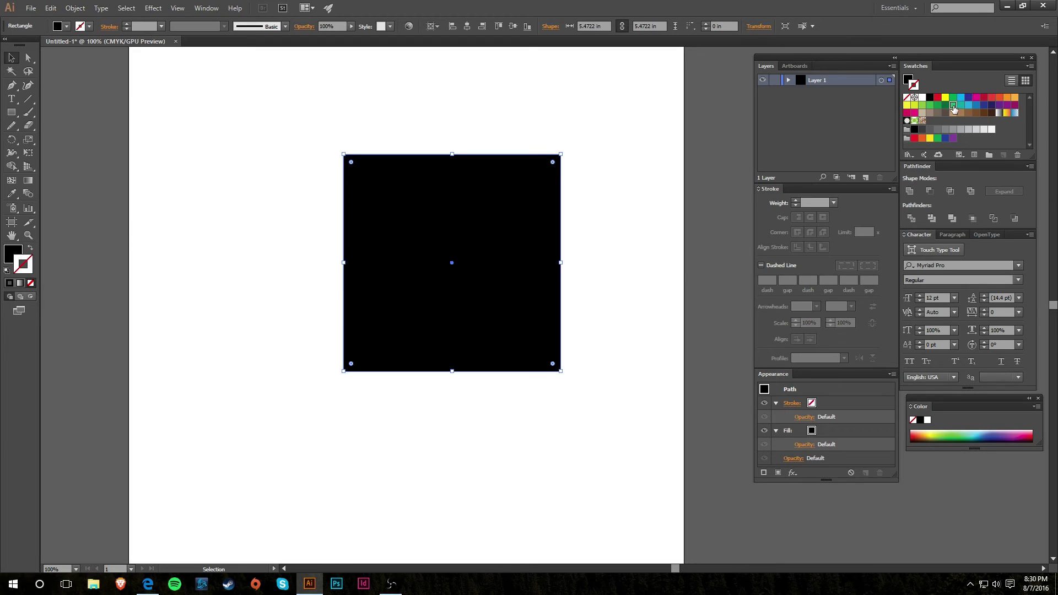
left_click(795, 199)
left_click(795, 199)
left_click(795, 199)
left_click(795, 199)
left_click(795, 199)
left_click(795, 200)
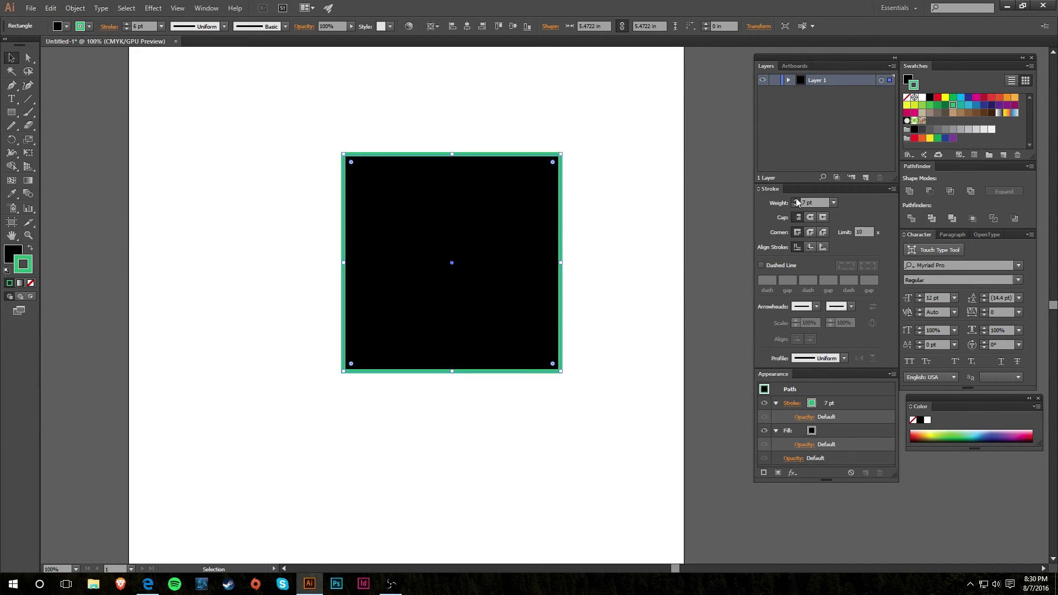
left_click(169, 161)
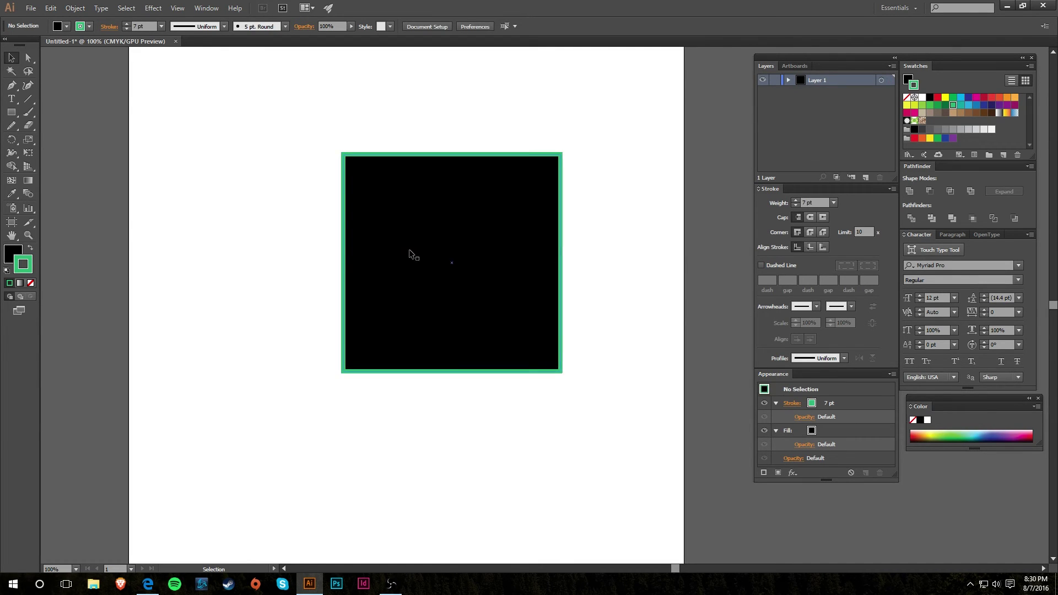
Step: Swap fill and stroke so the square is solid green, then set its outline to None
left_click(30, 249)
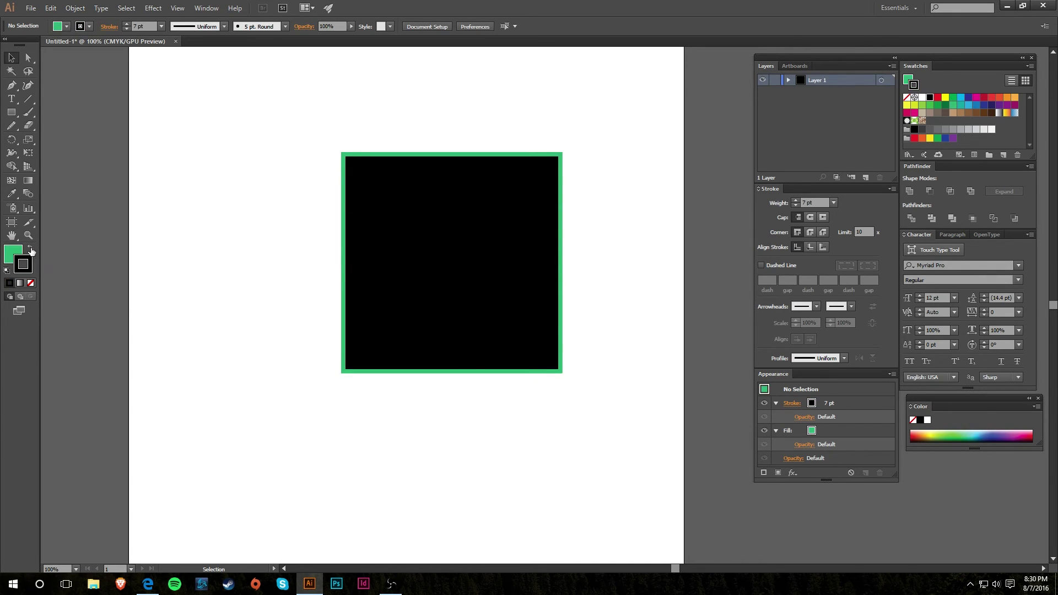
left_click(404, 274)
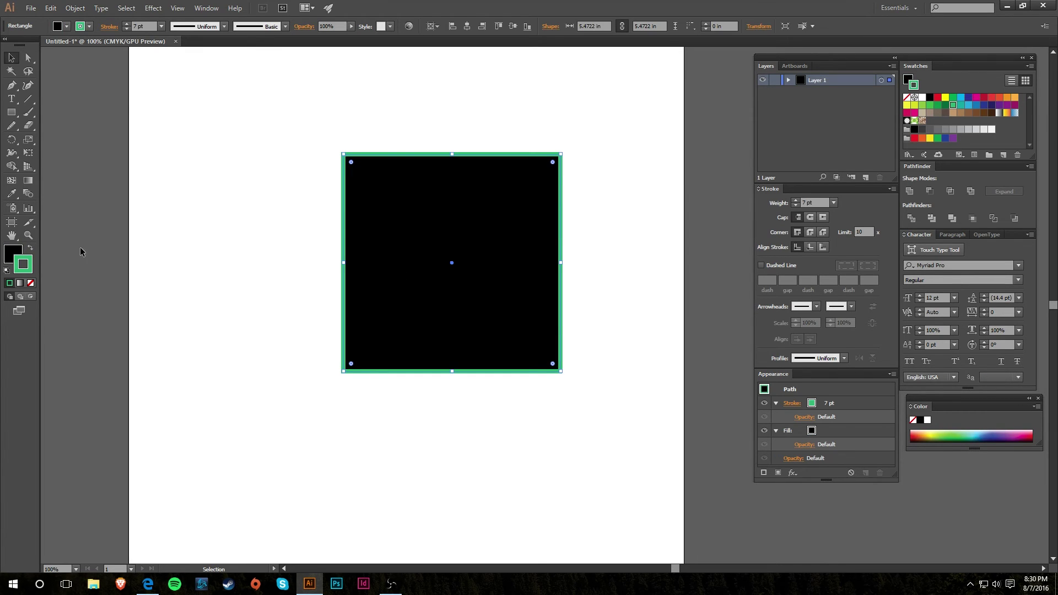
left_click(29, 249)
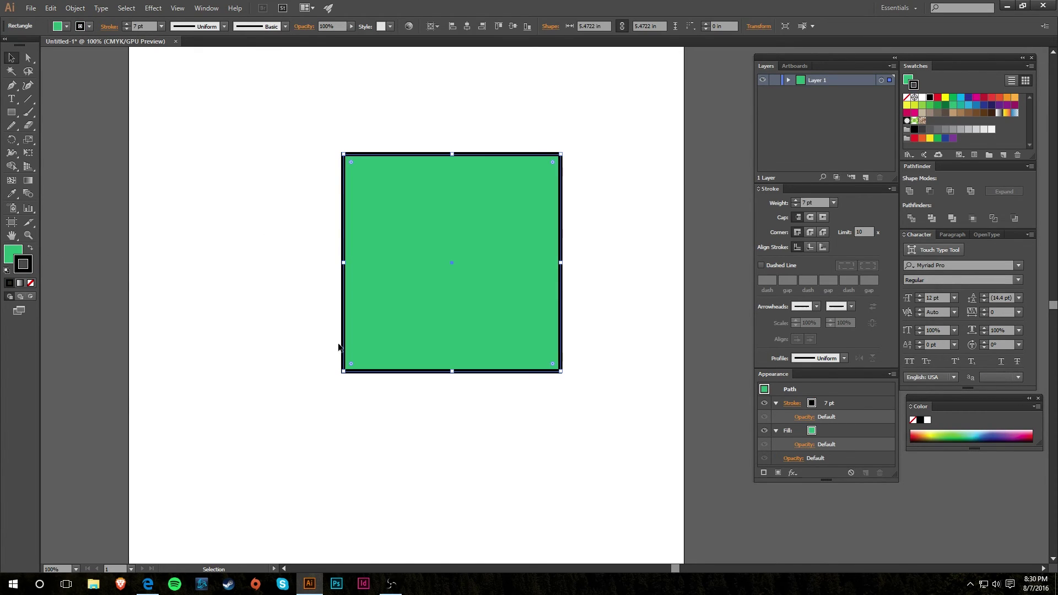
left_click(272, 294)
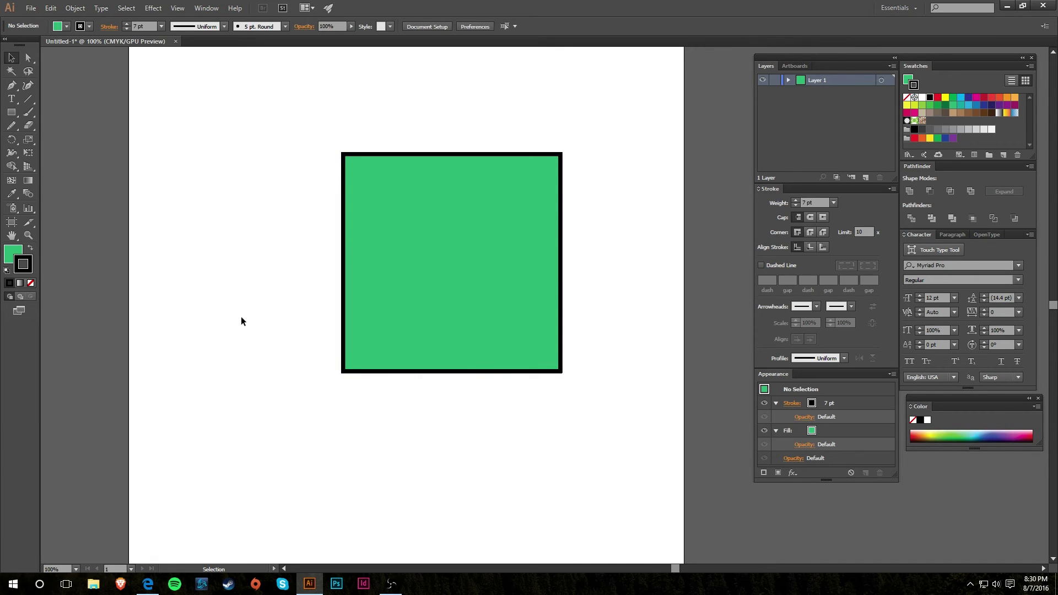
left_click(349, 266)
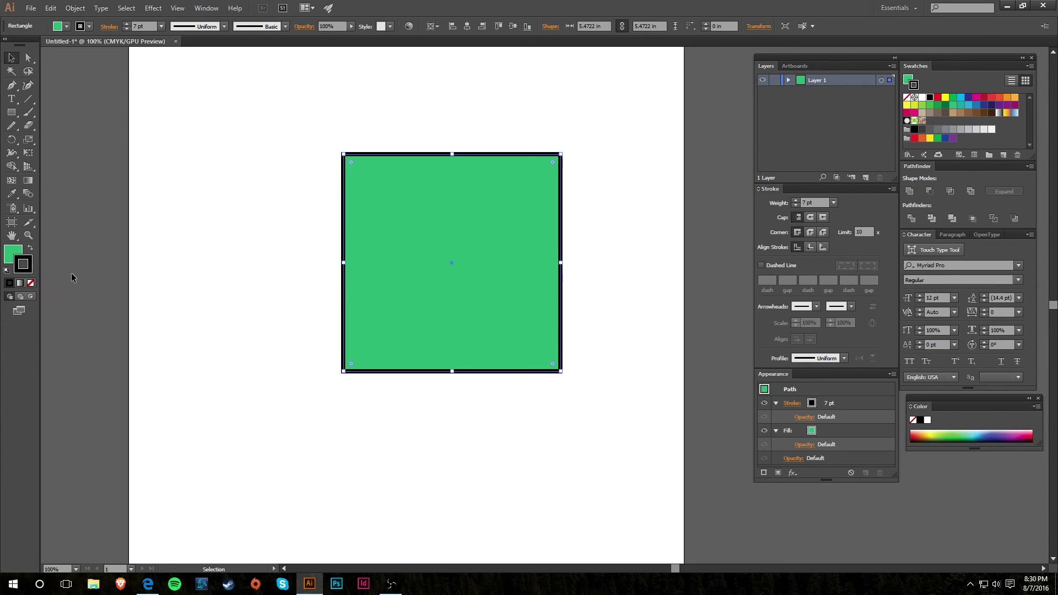
left_click(31, 282)
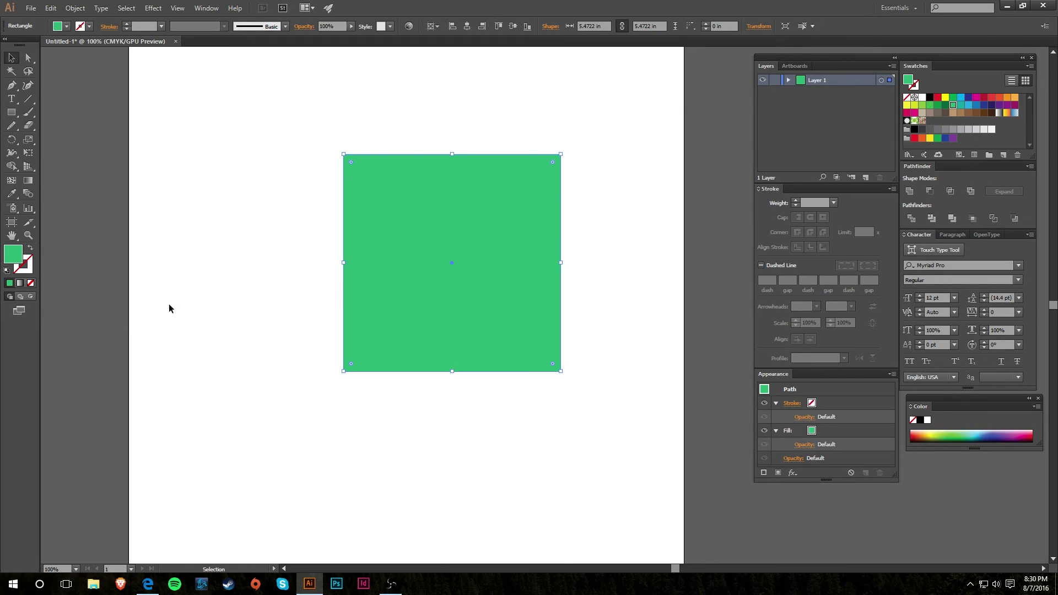
left_click(319, 329)
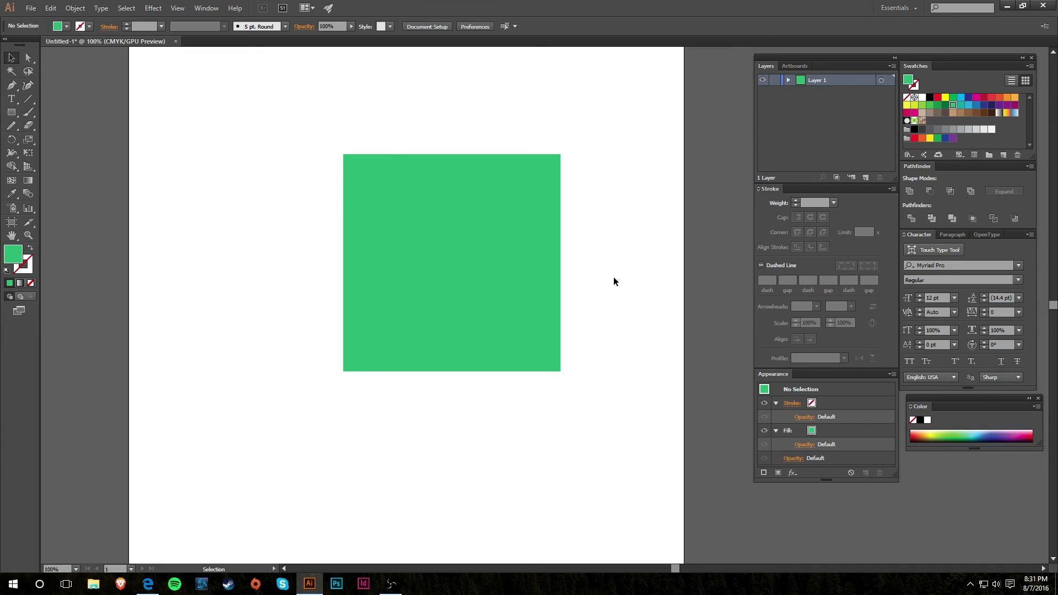
Step: Drag the green square up toward the upper left of the artboard
left_click_drag(512, 296, 373, 259)
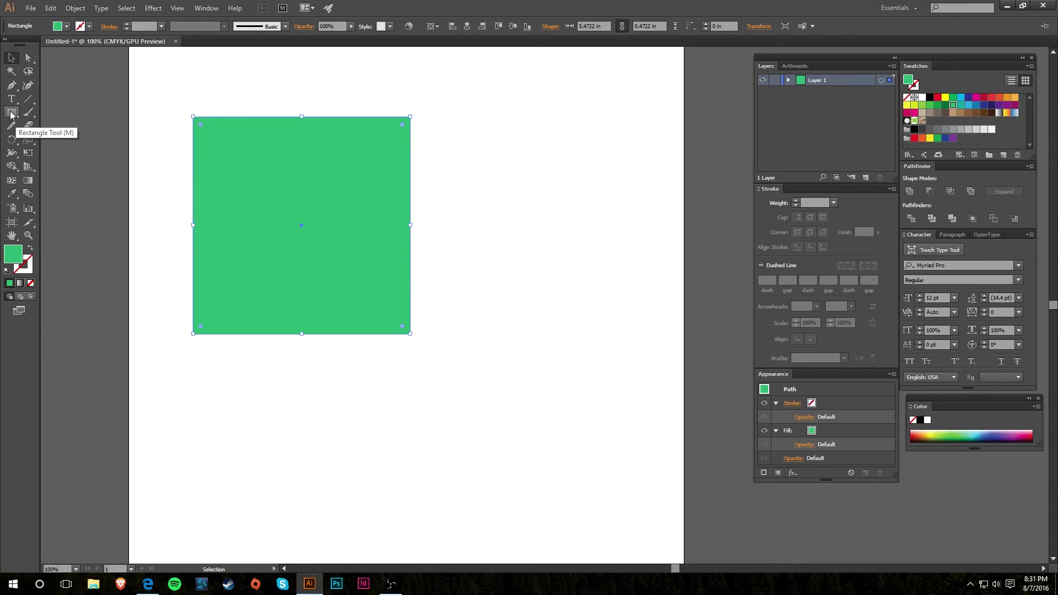
key("m")
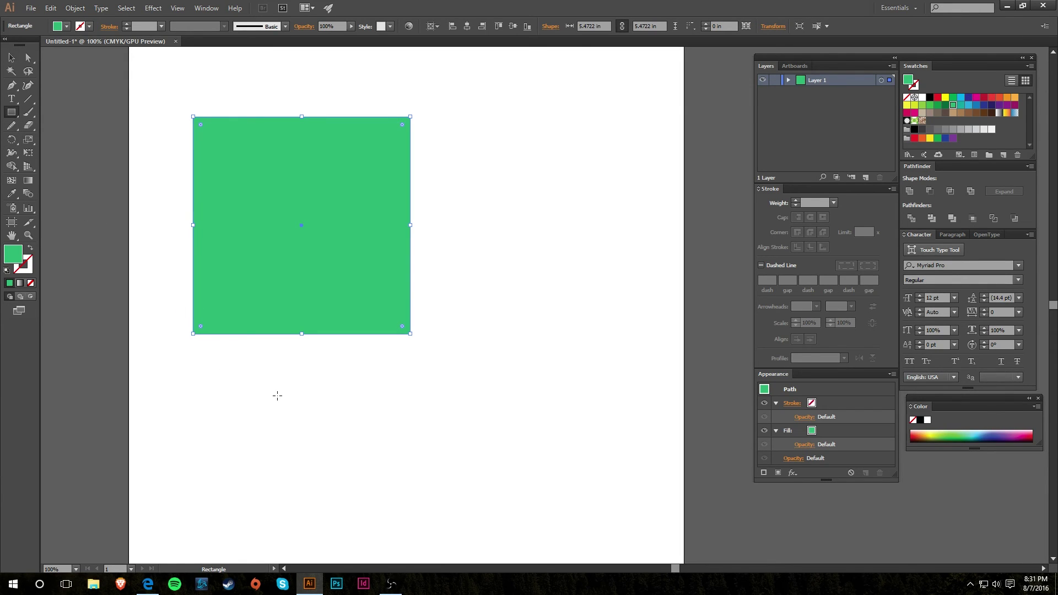
Step: Draw a circle right of the square with the Ellipse tool and fill it blue
key("l")
left_click_drag(447, 248, 638, 438)
left_click(968, 105)
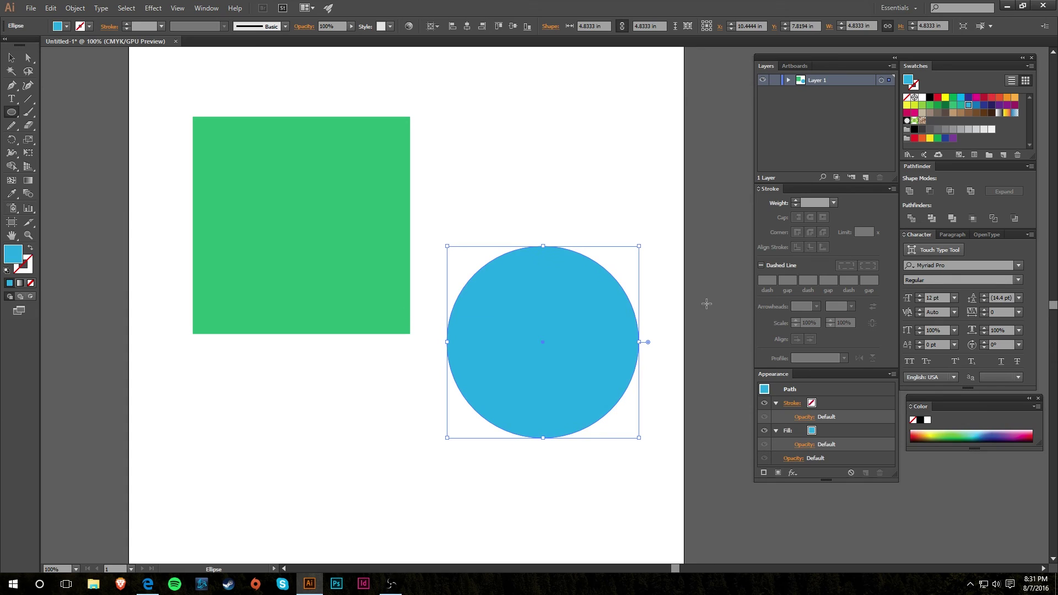
Step: Draw a crimson oval above the blue circle and nudge it slightly left
left_click_drag(455, 119, 616, 225)
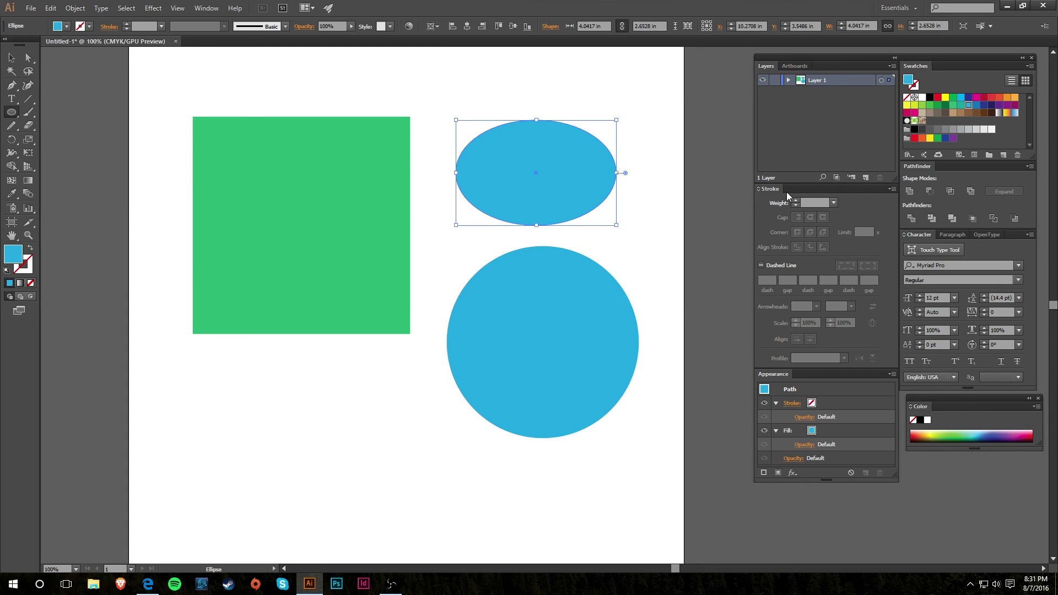
left_click(983, 97)
key("v")
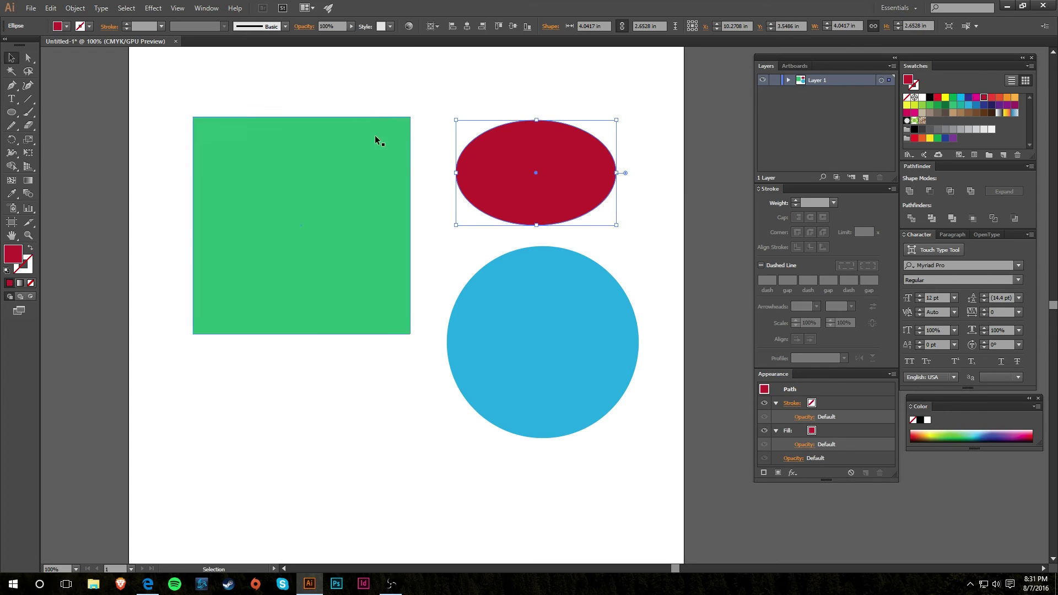
left_click(567, 89)
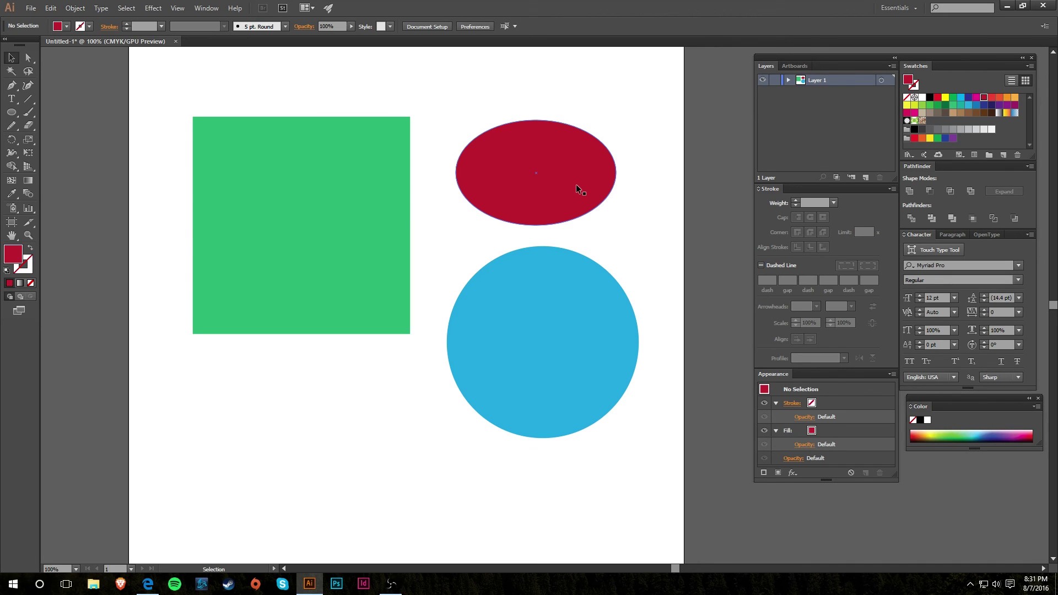
left_click_drag(576, 184, 558, 193)
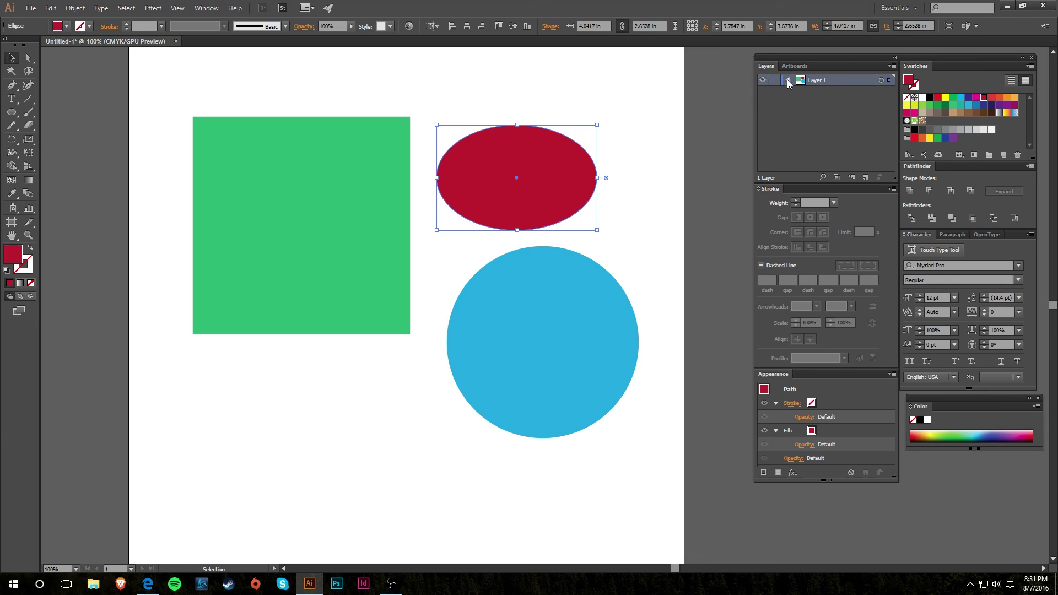
Step: In Layer 1, move <Rectangle> to the top and drag the red oval behind the square
left_click(786, 80)
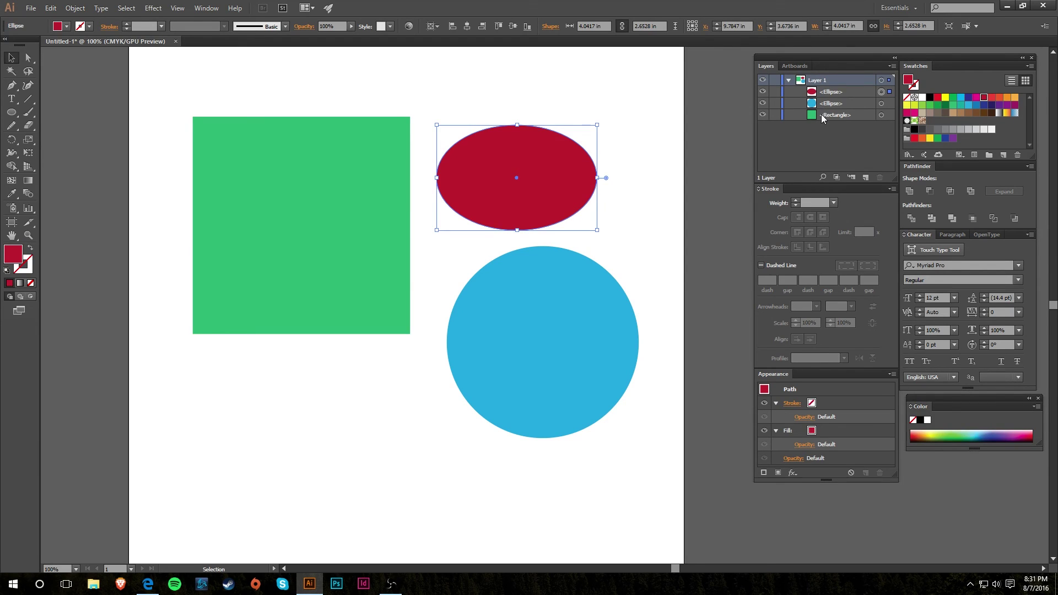
left_click_drag(821, 114, 824, 88)
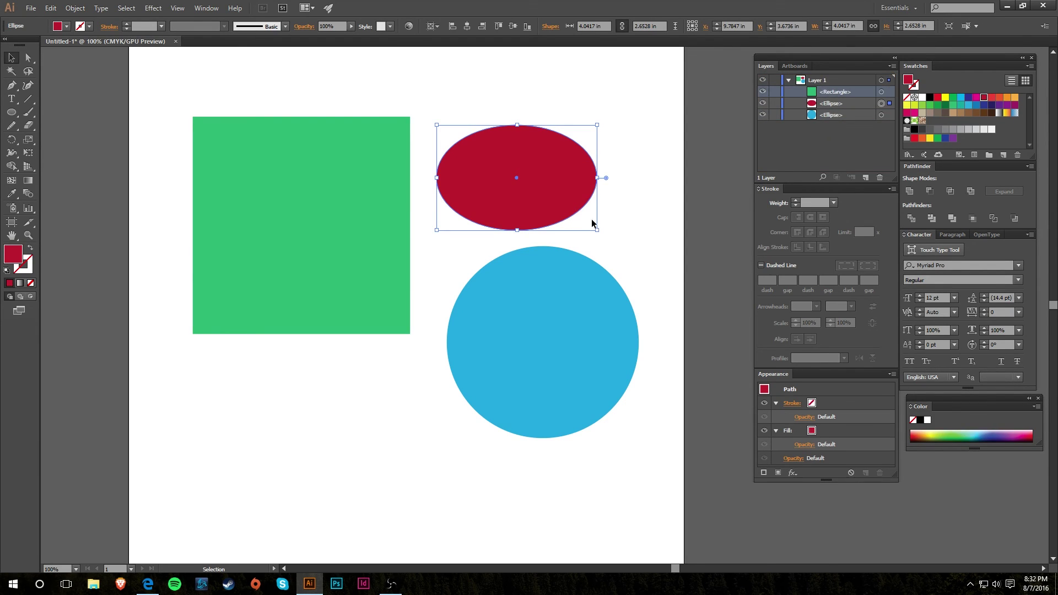
left_click_drag(573, 192, 365, 253)
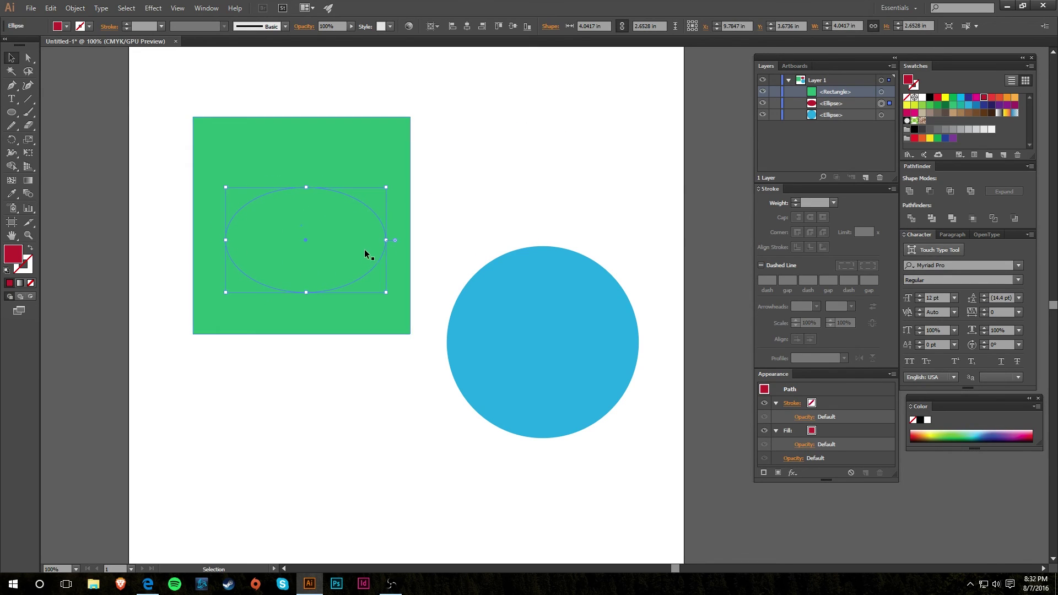
left_click(543, 206)
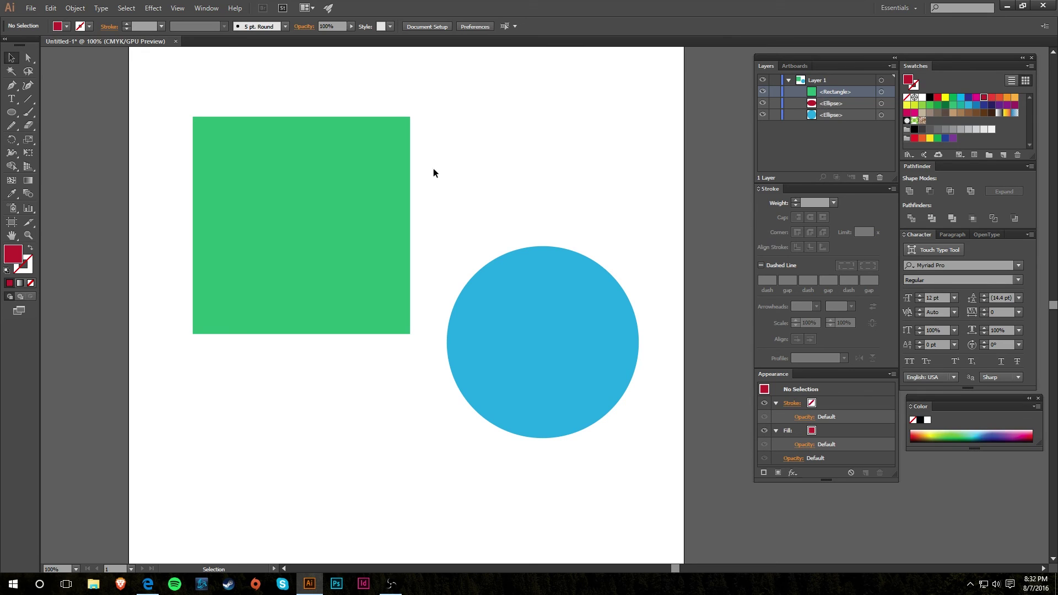
Step: Move the square aside, place the blue circle on the red oval, and raise it above in Layers
left_click_drag(368, 171, 405, 294)
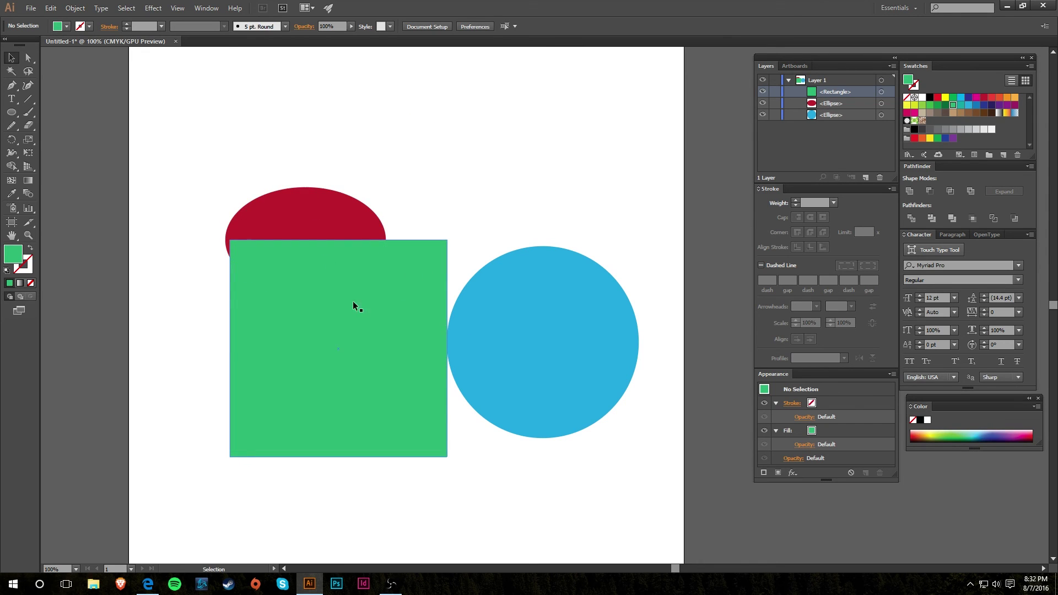
left_click_drag(364, 333, 396, 319)
left_click_drag(568, 360, 365, 217)
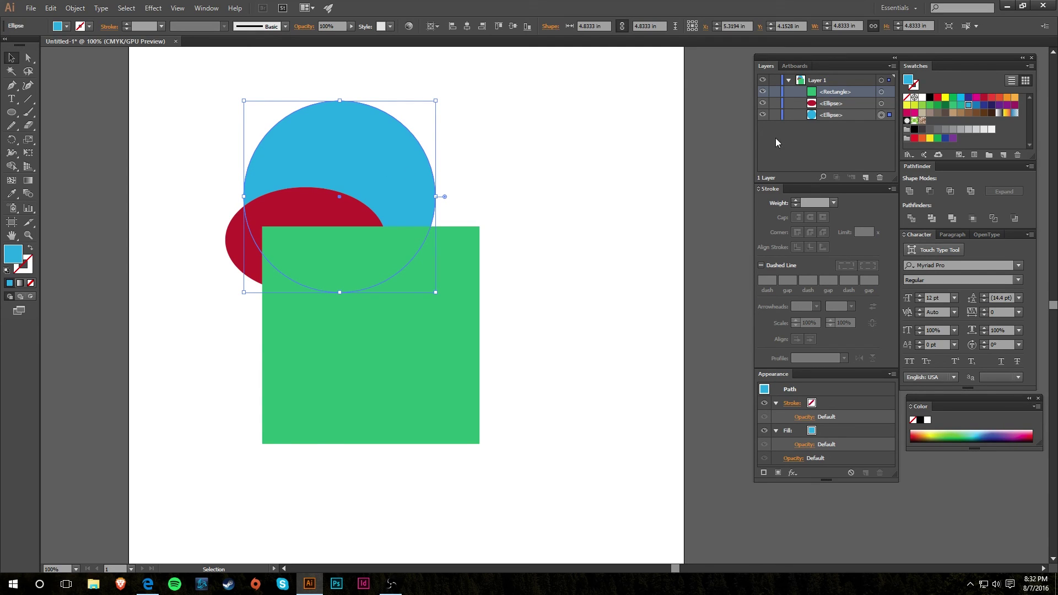
left_click_drag(832, 116, 836, 103)
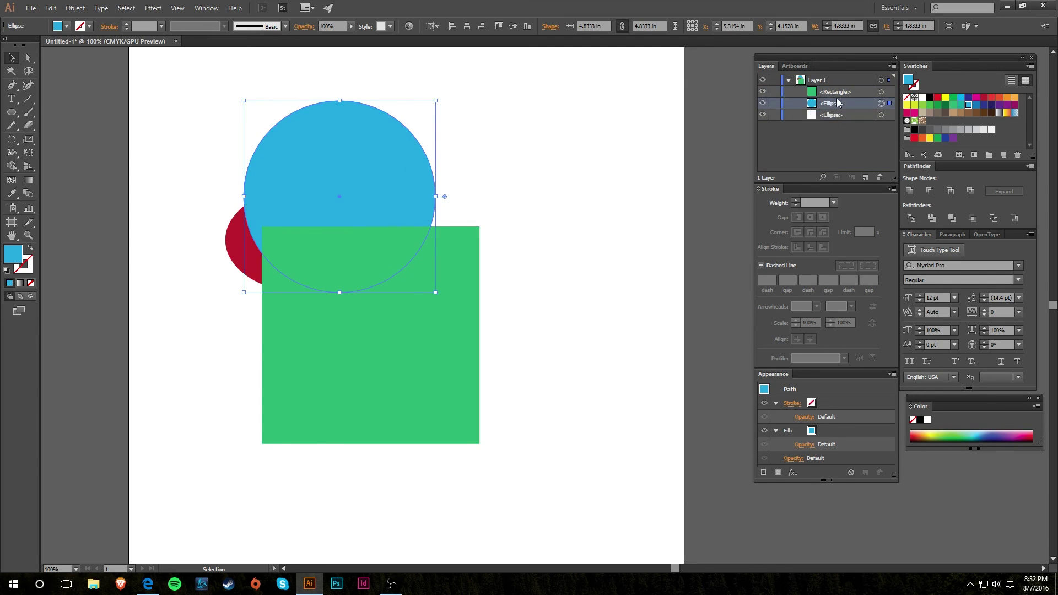
left_click(575, 275)
Step: Reposition the green square to the lower right, clear of the circle and oval
left_click_drag(386, 364, 435, 308)
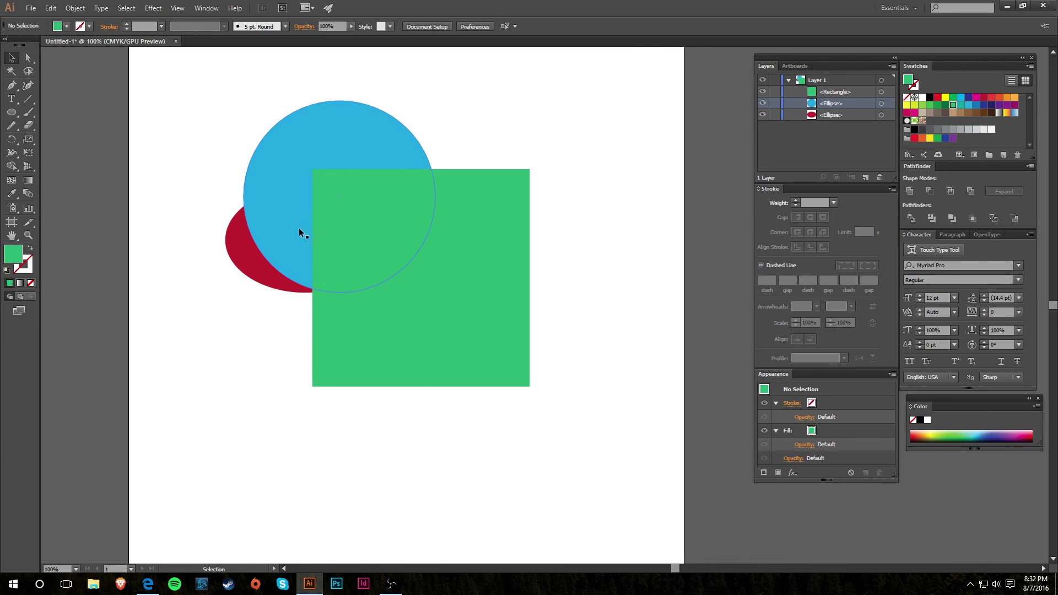
left_click_drag(307, 230, 312, 223)
left_click(602, 220)
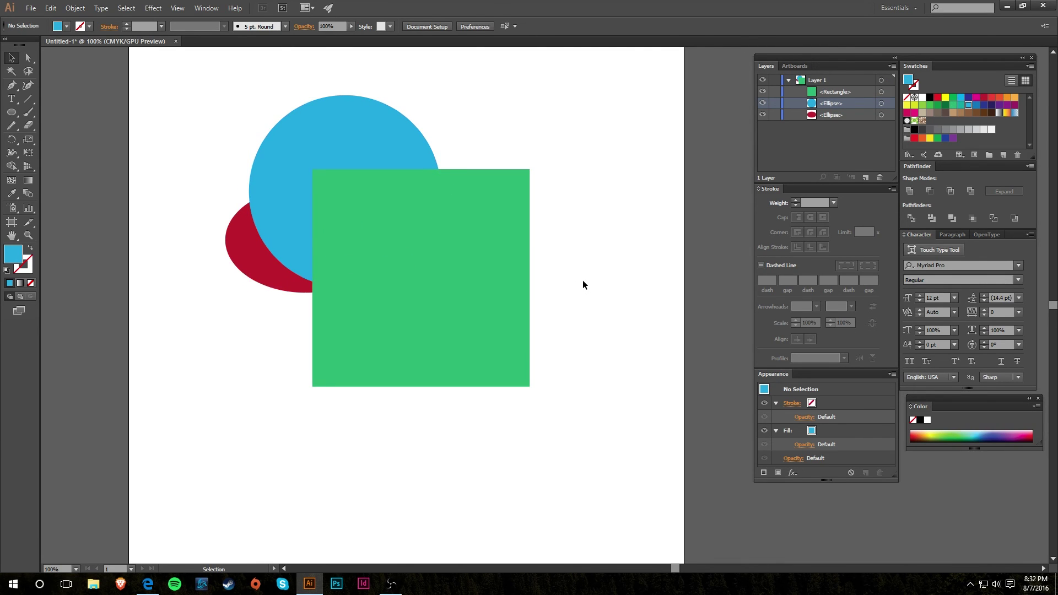
left_click_drag(472, 280, 627, 276)
left_click(592, 160)
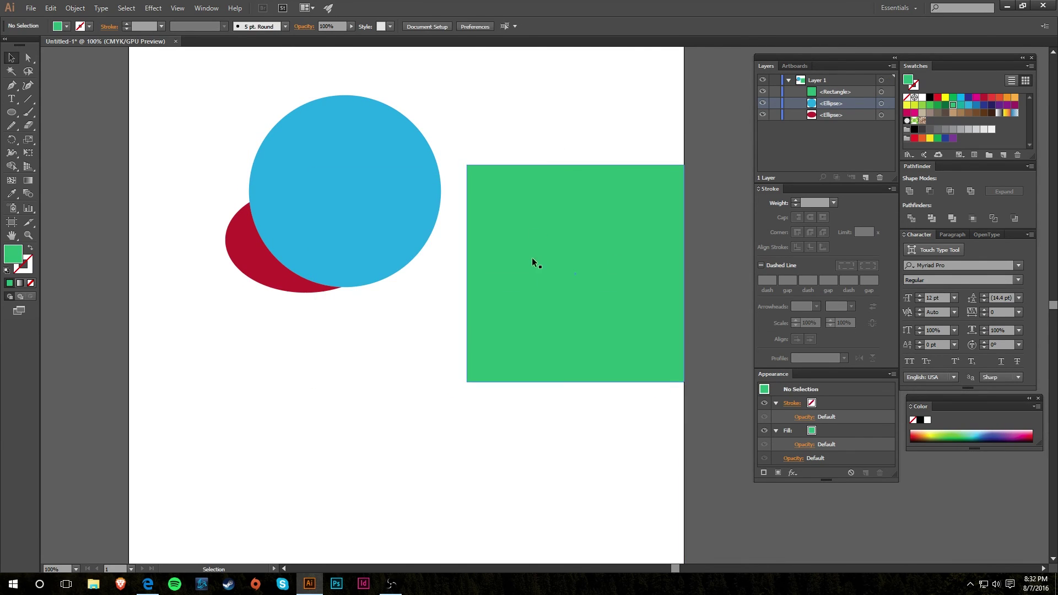
left_click_drag(569, 231, 541, 302)
left_click(584, 236)
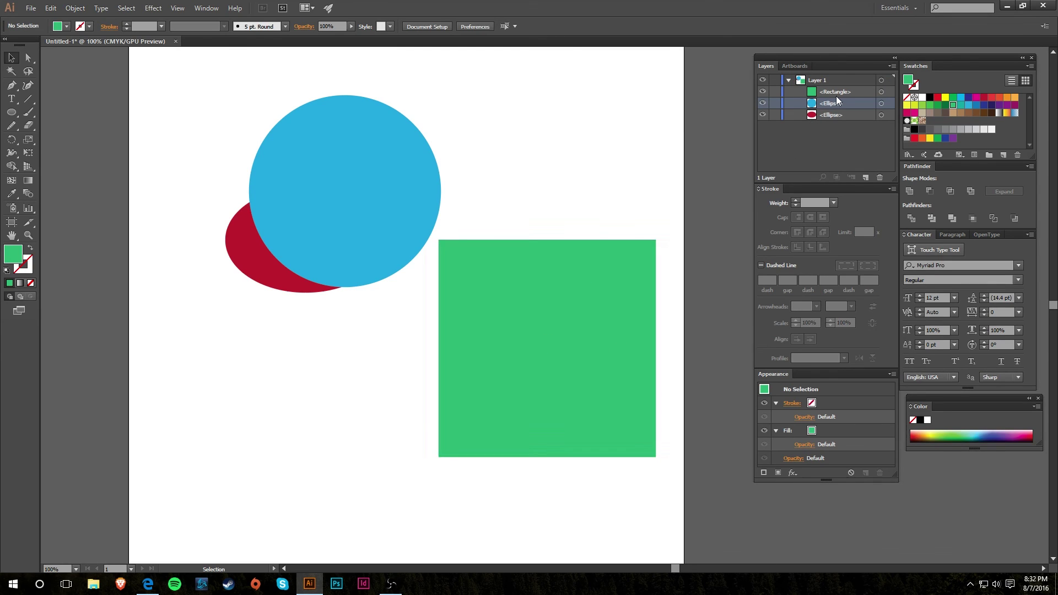